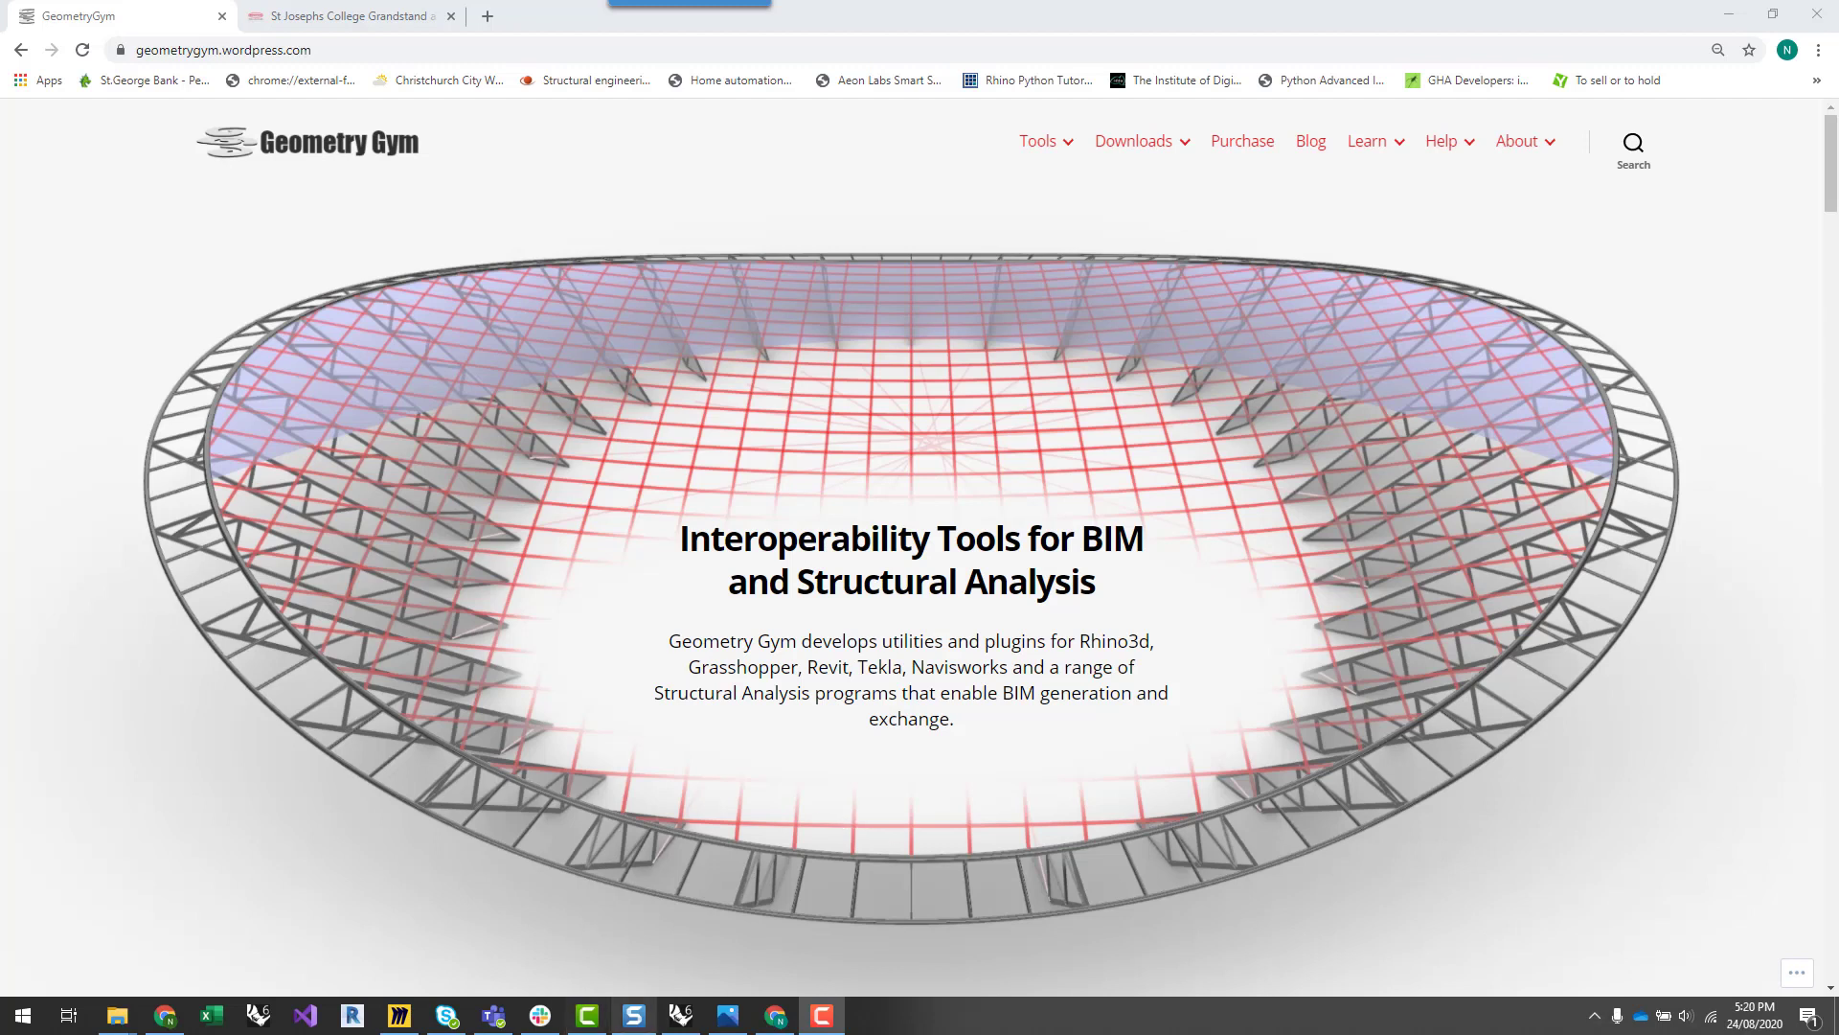
Step: Bring Rhino's red steel awning model forward and float the 6 Steel Design Grasshopper window over it
mouse_move(680, 1029)
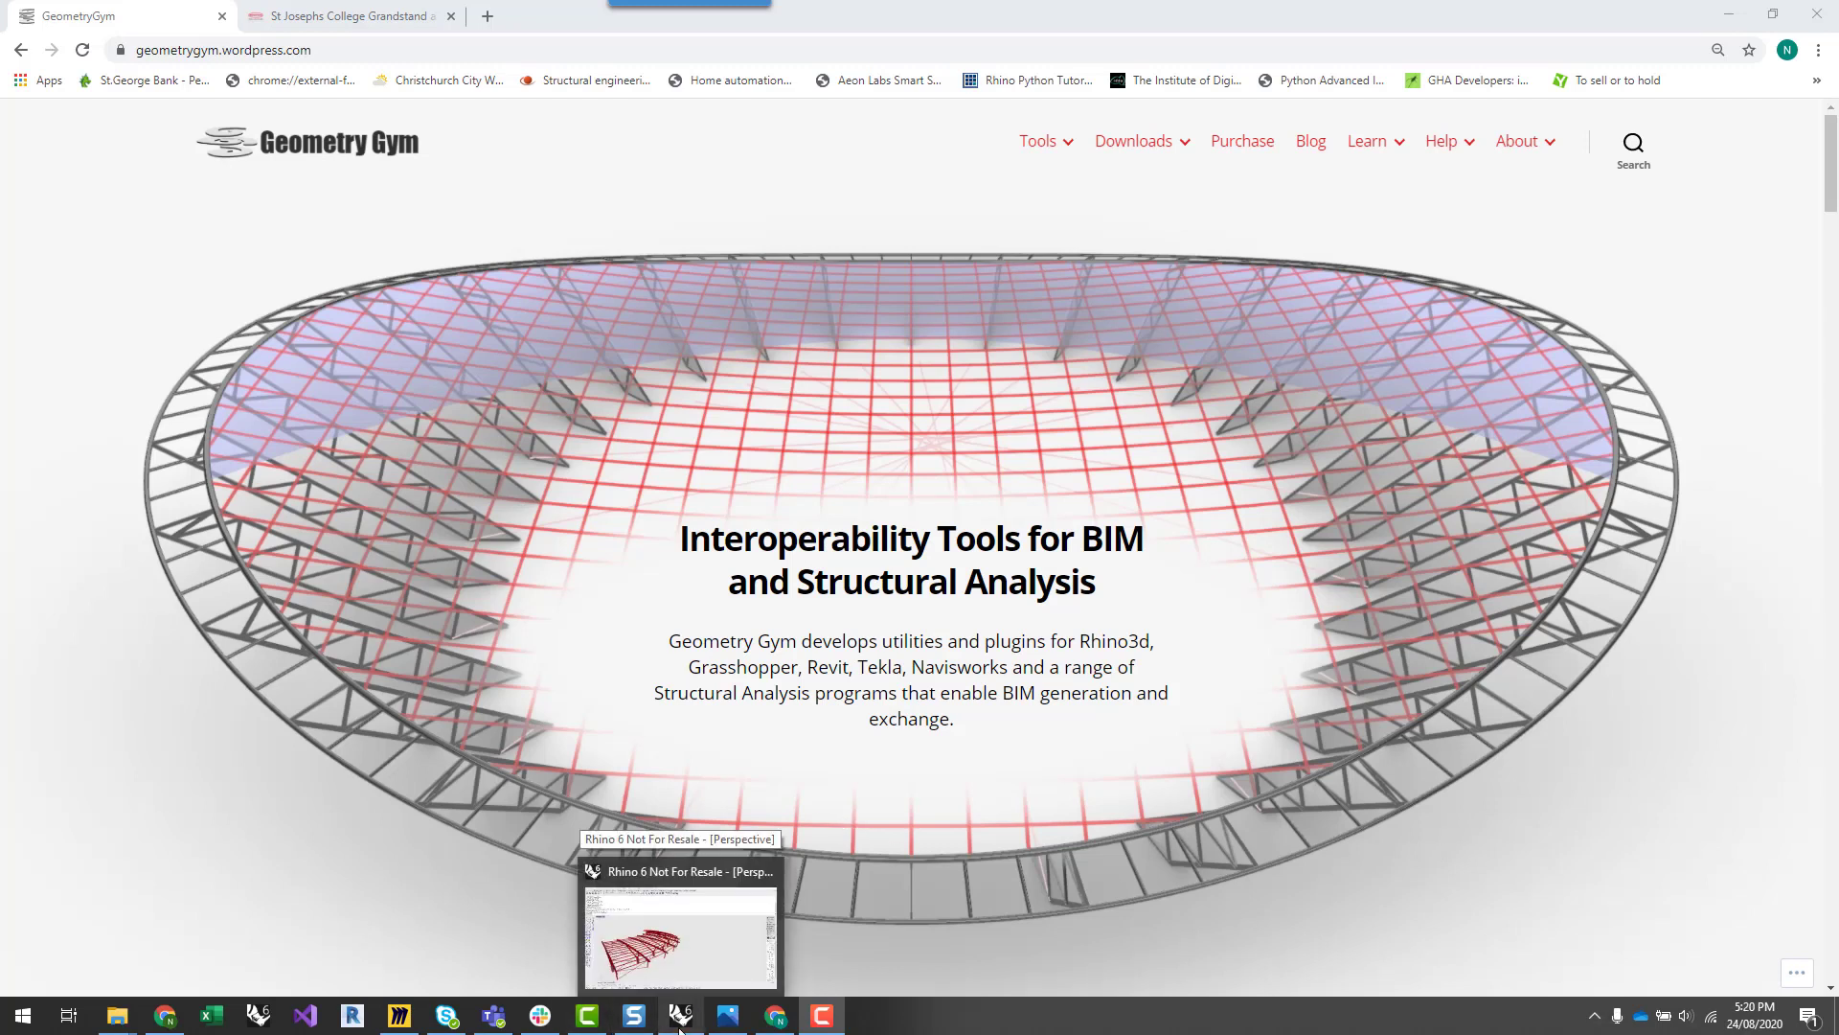
left_click(680, 1025)
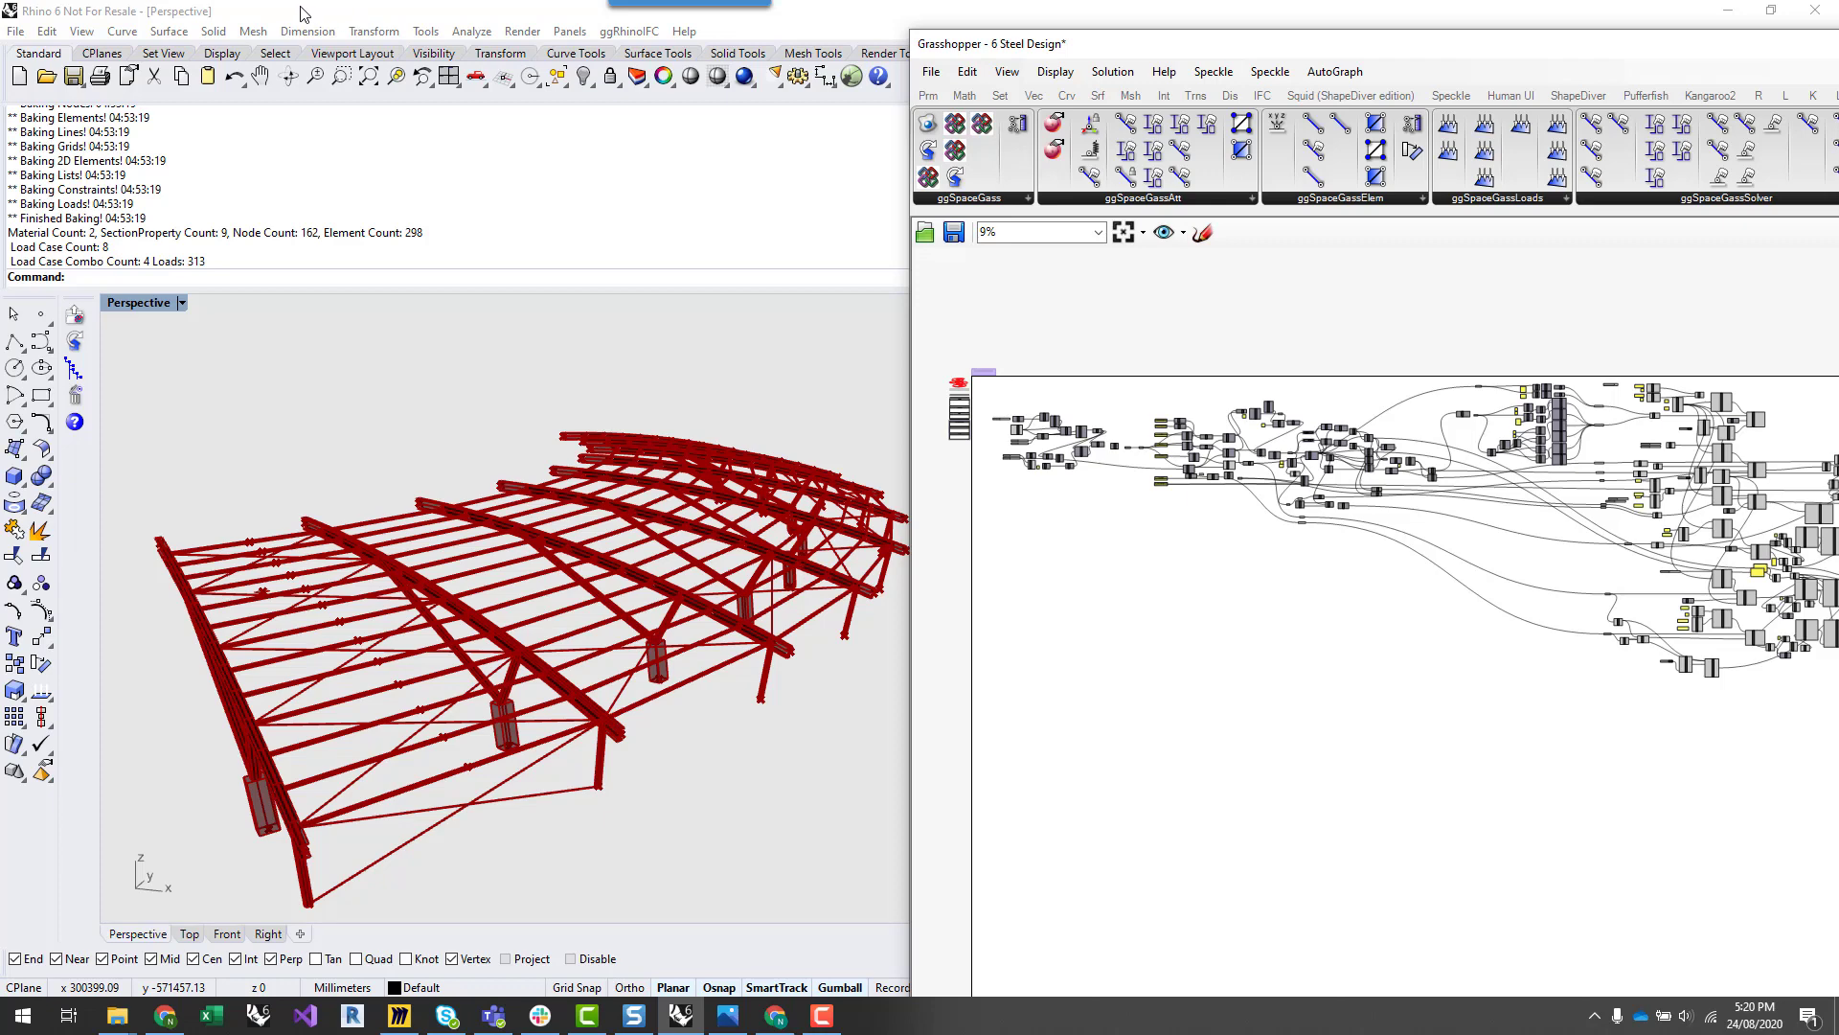
left_click(305, 14)
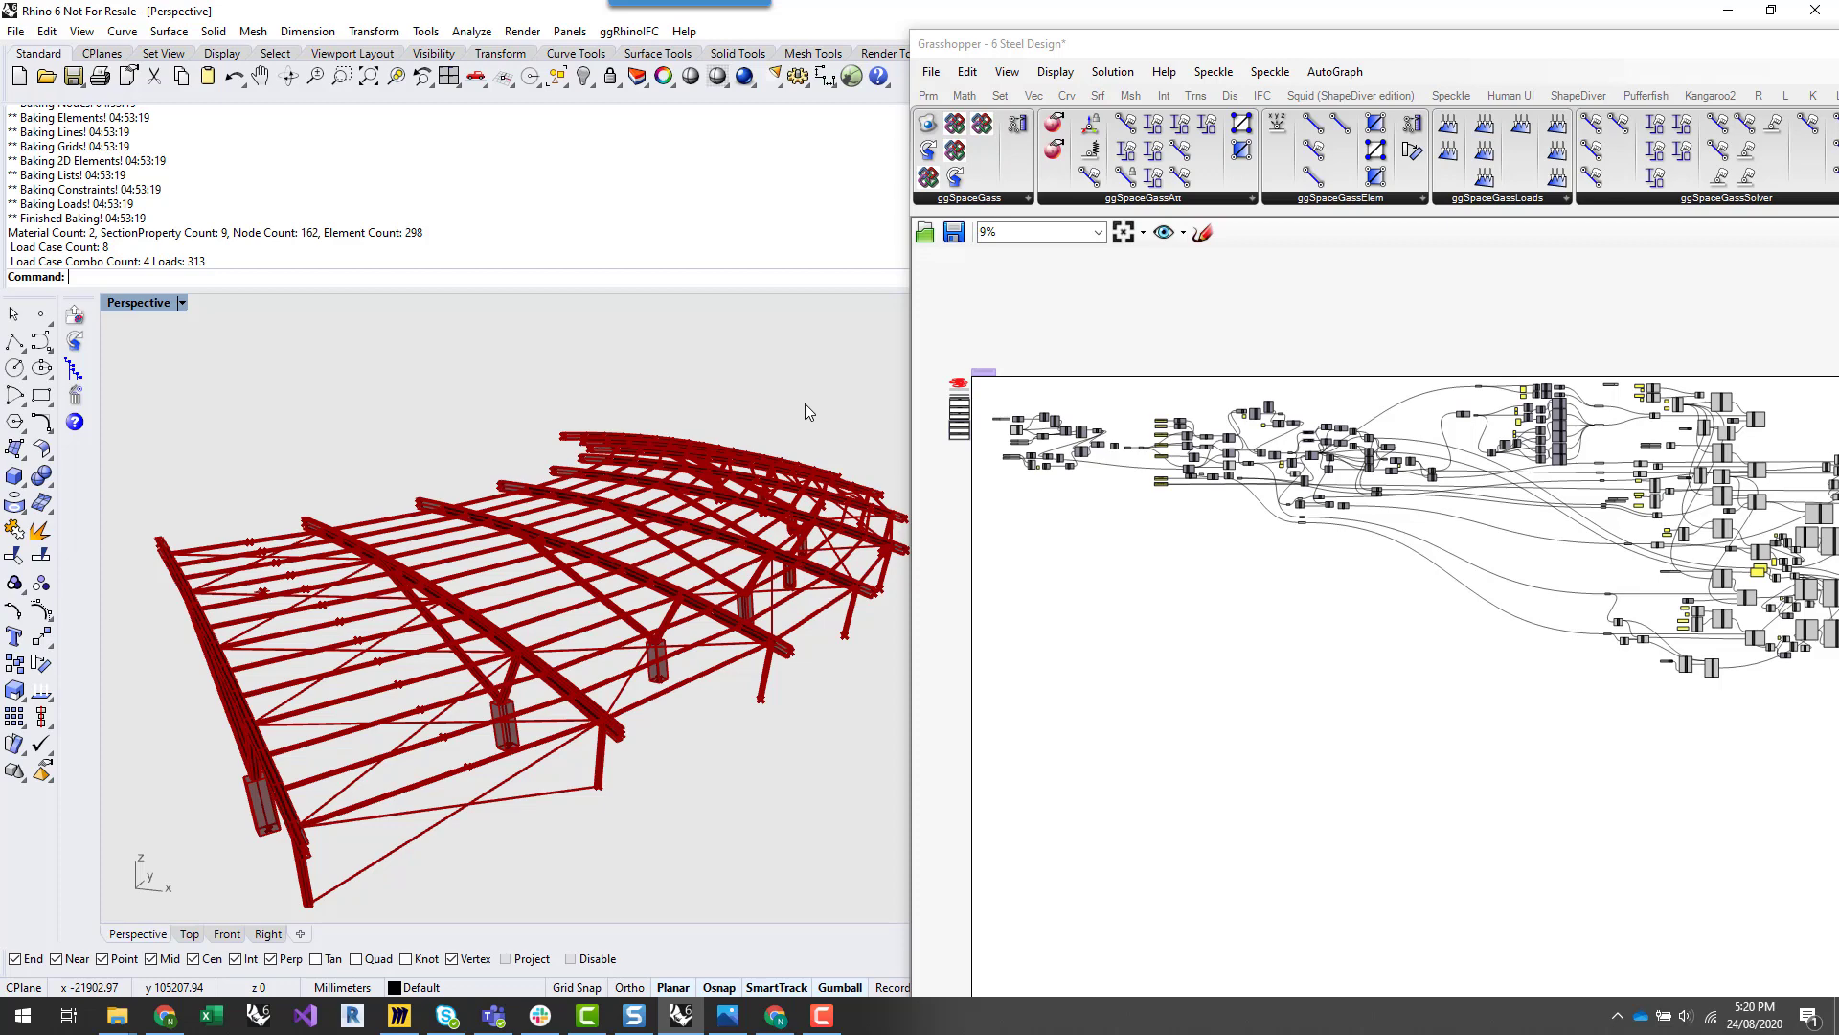
left_click(1147, 59)
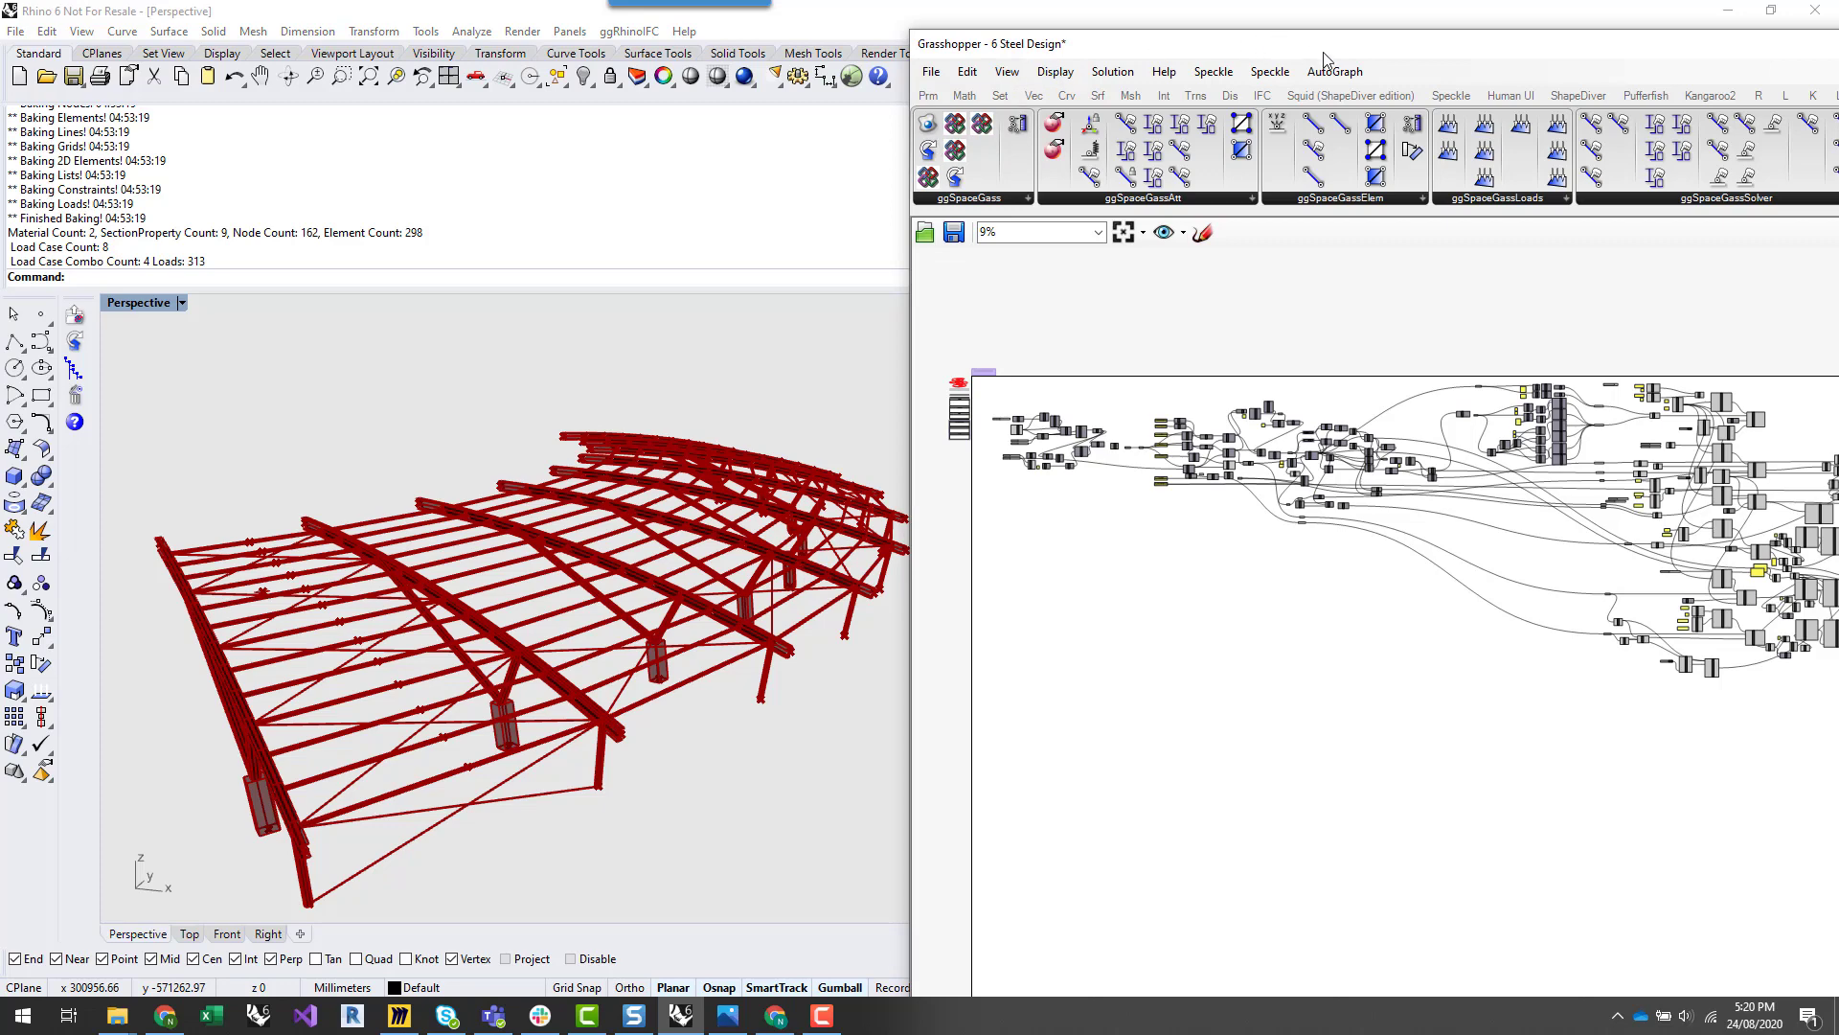
left_click_drag(1328, 54, 898, 65)
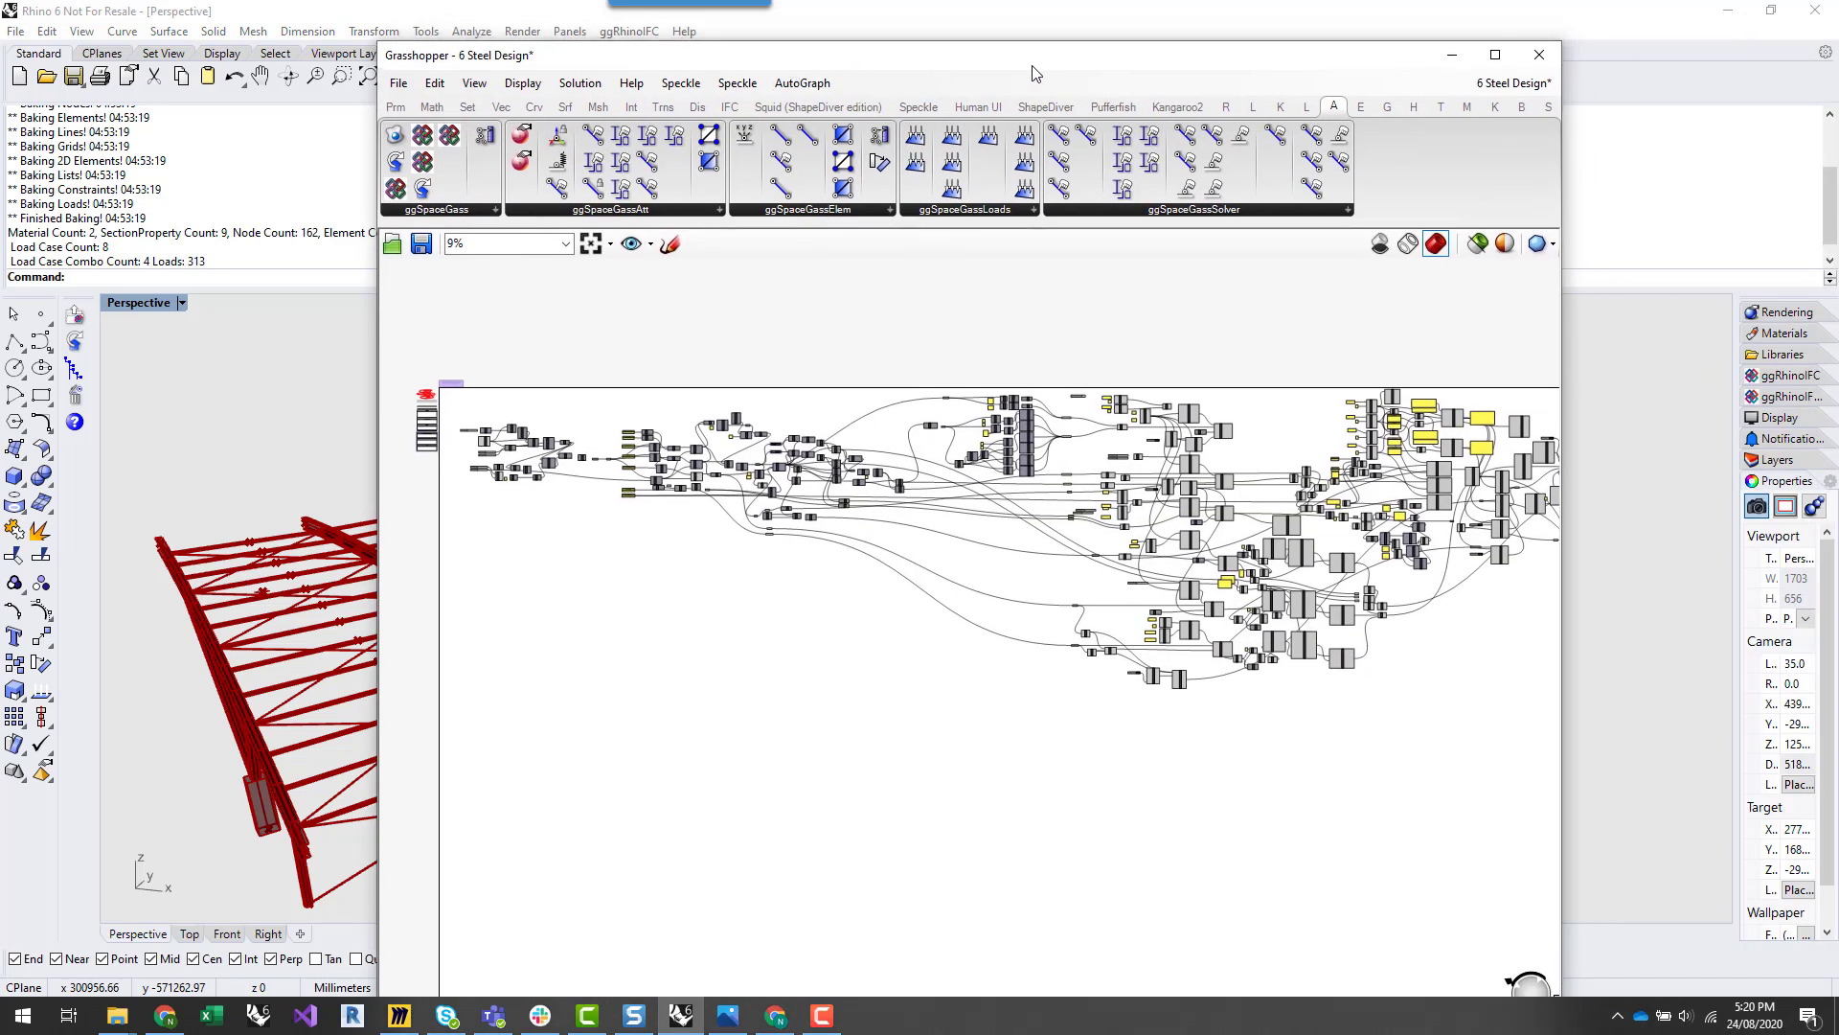
Step: Maximize the 6 Steel Design definition and show the GG BullAnt component group
left_click(1497, 56)
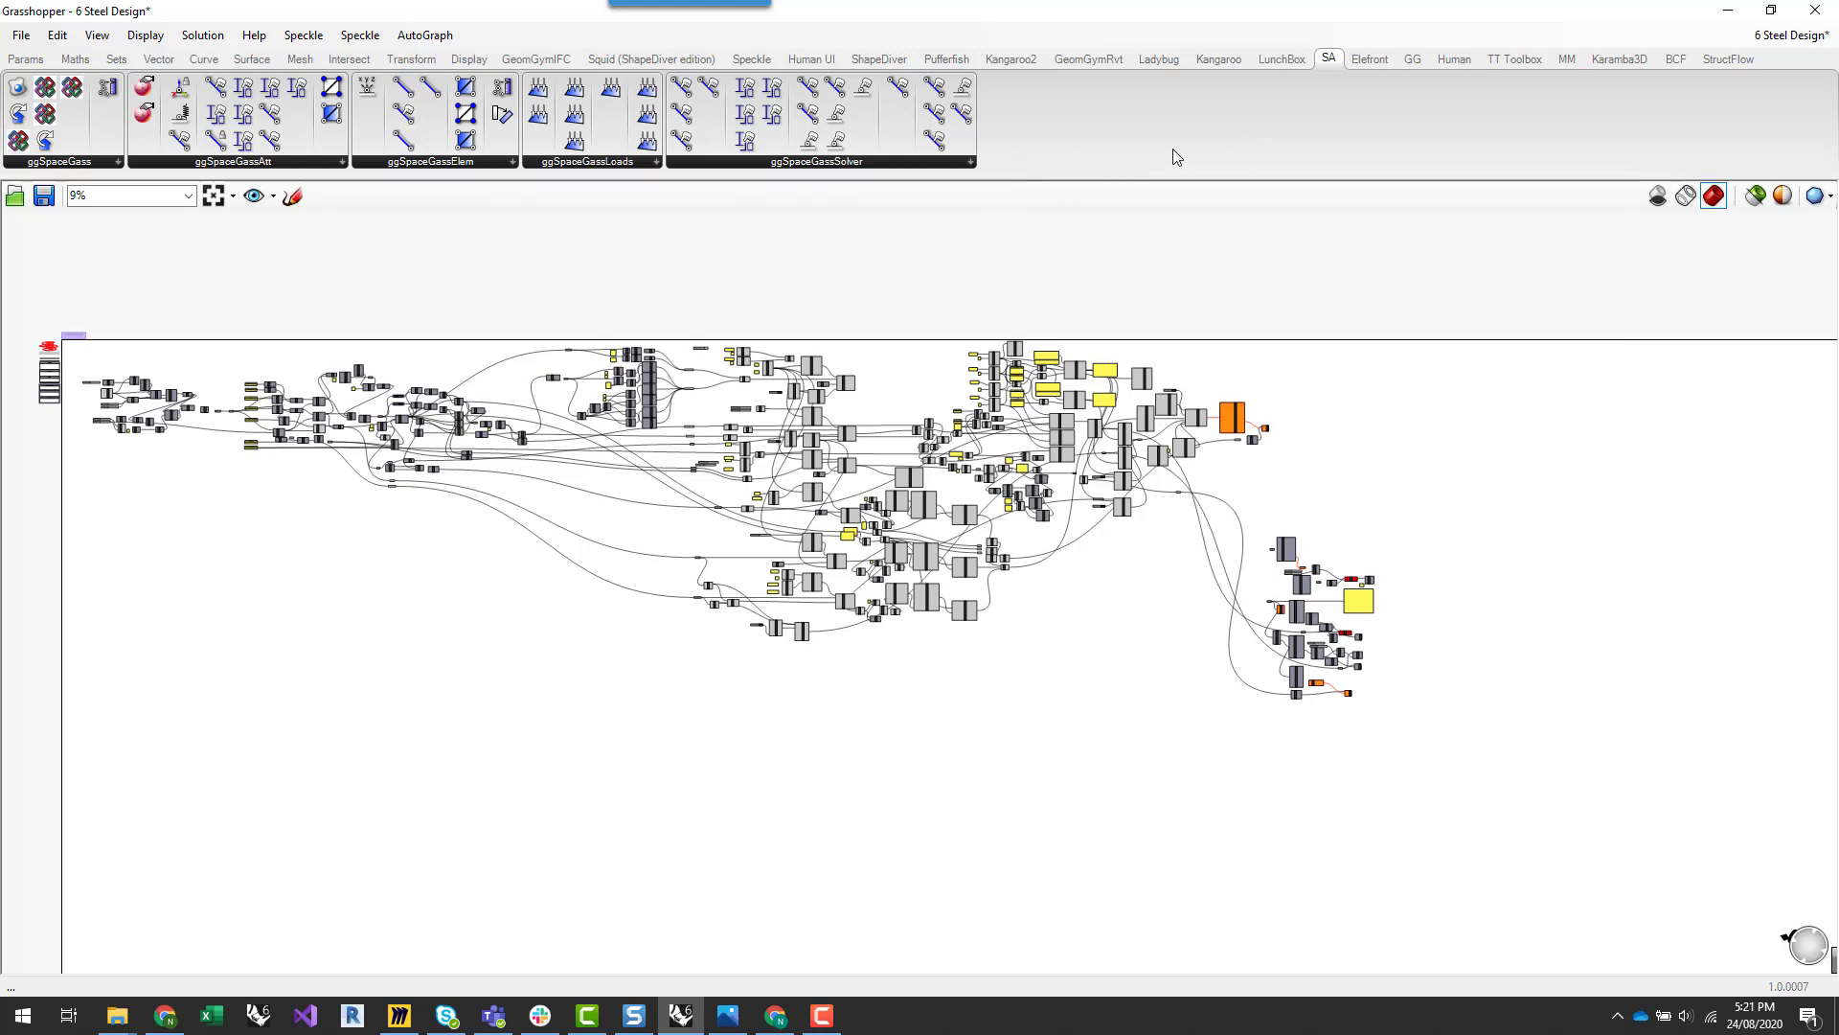
left_click(1412, 60)
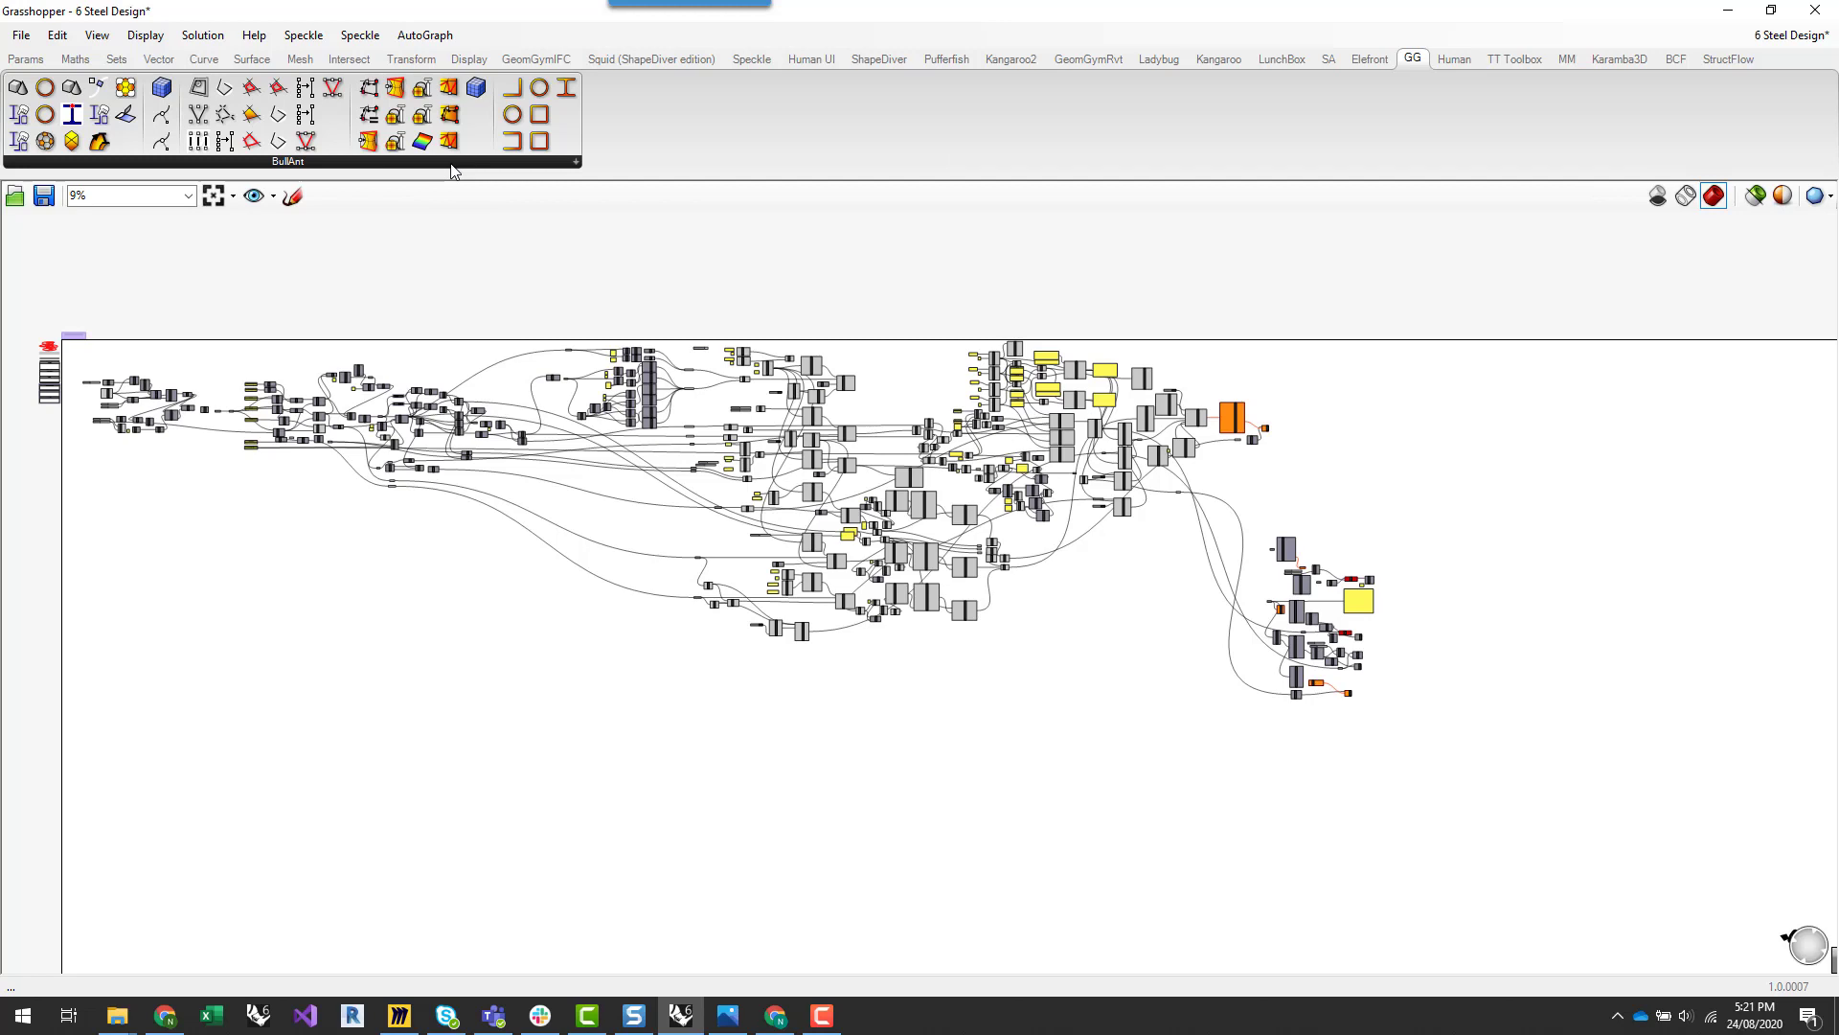
Step: Switch to Chrome and bring up the SPACE GASS home page in its tab
left_click(164, 1015)
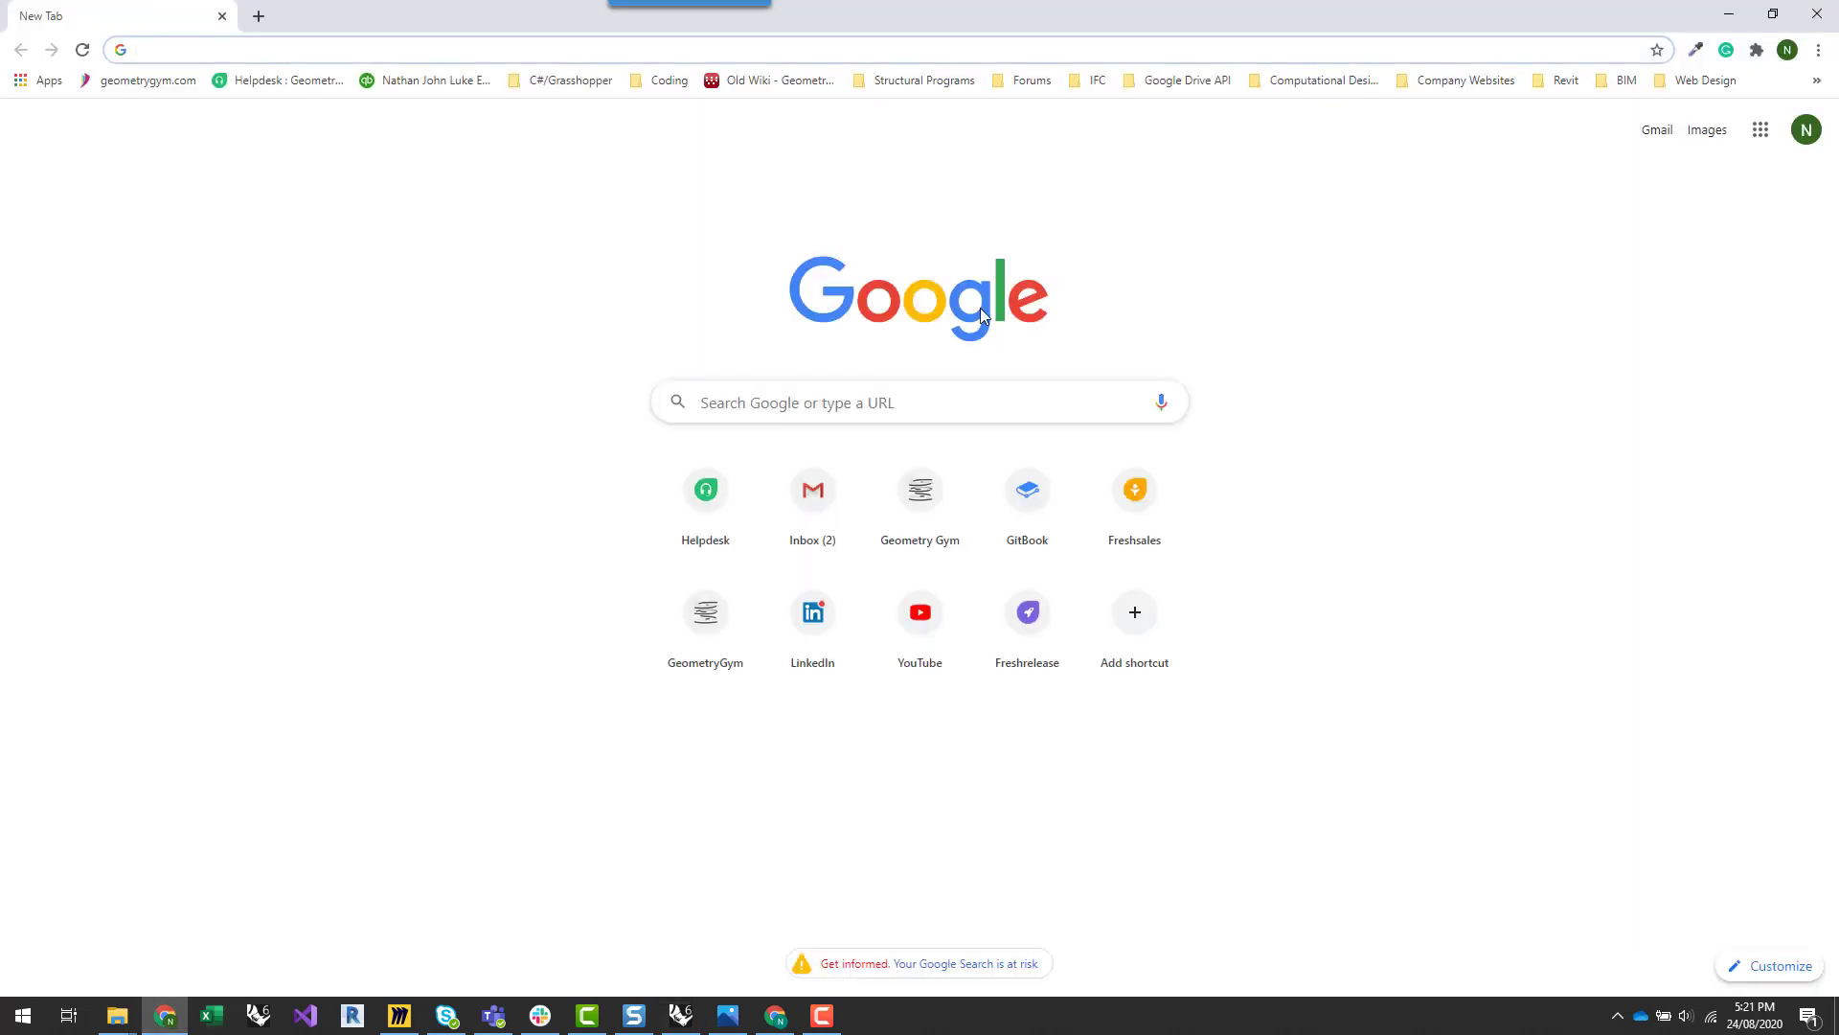
left_click(776, 1018)
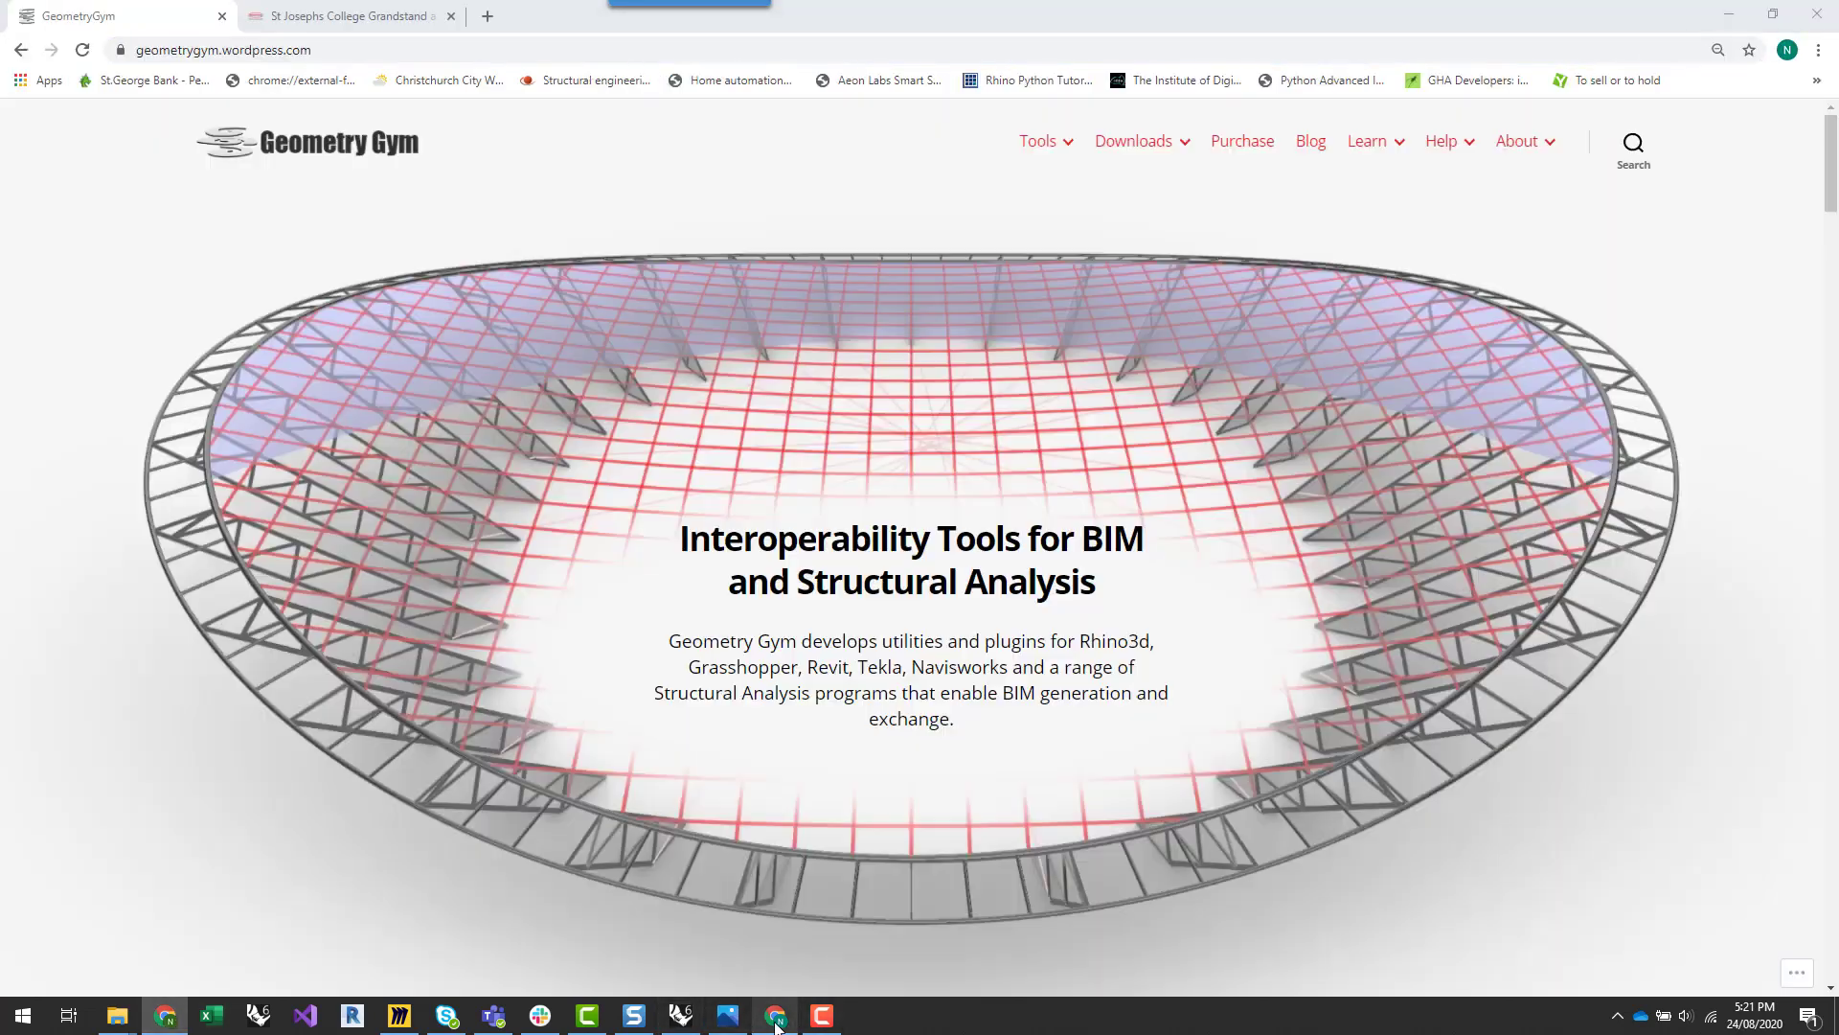
mouse_move(1159, 144)
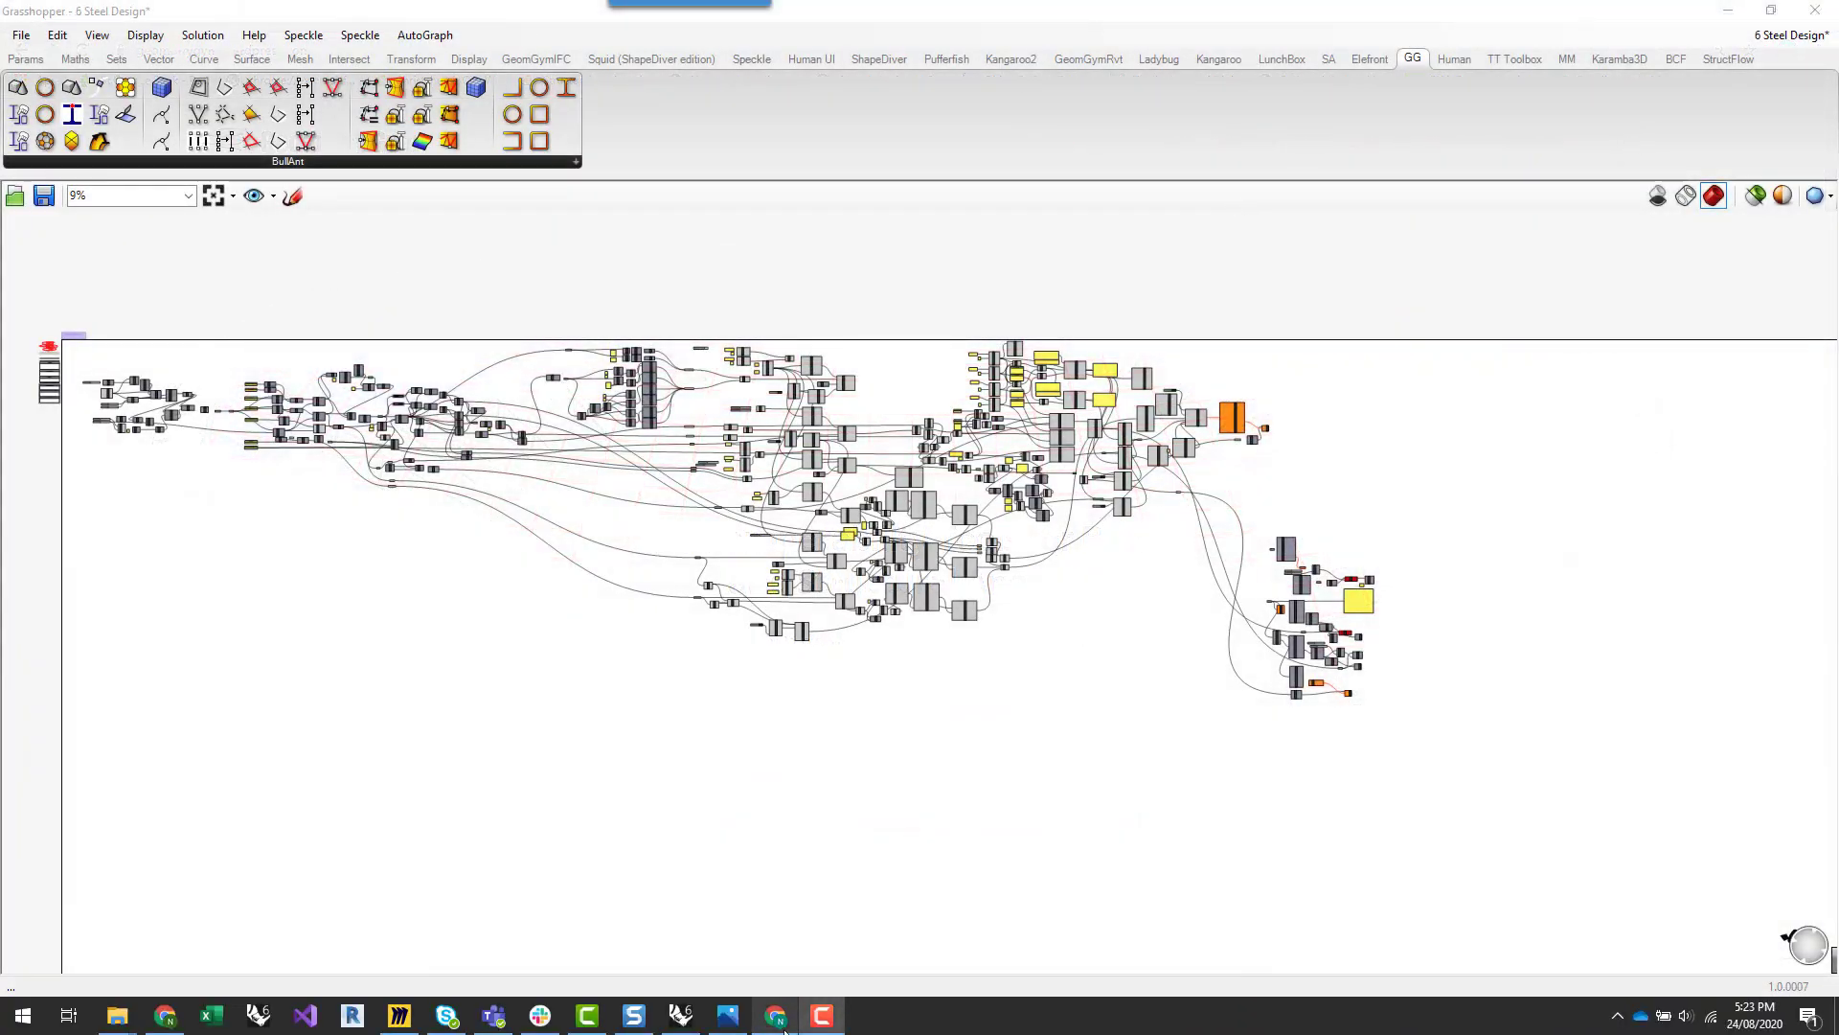
left_click(778, 1017)
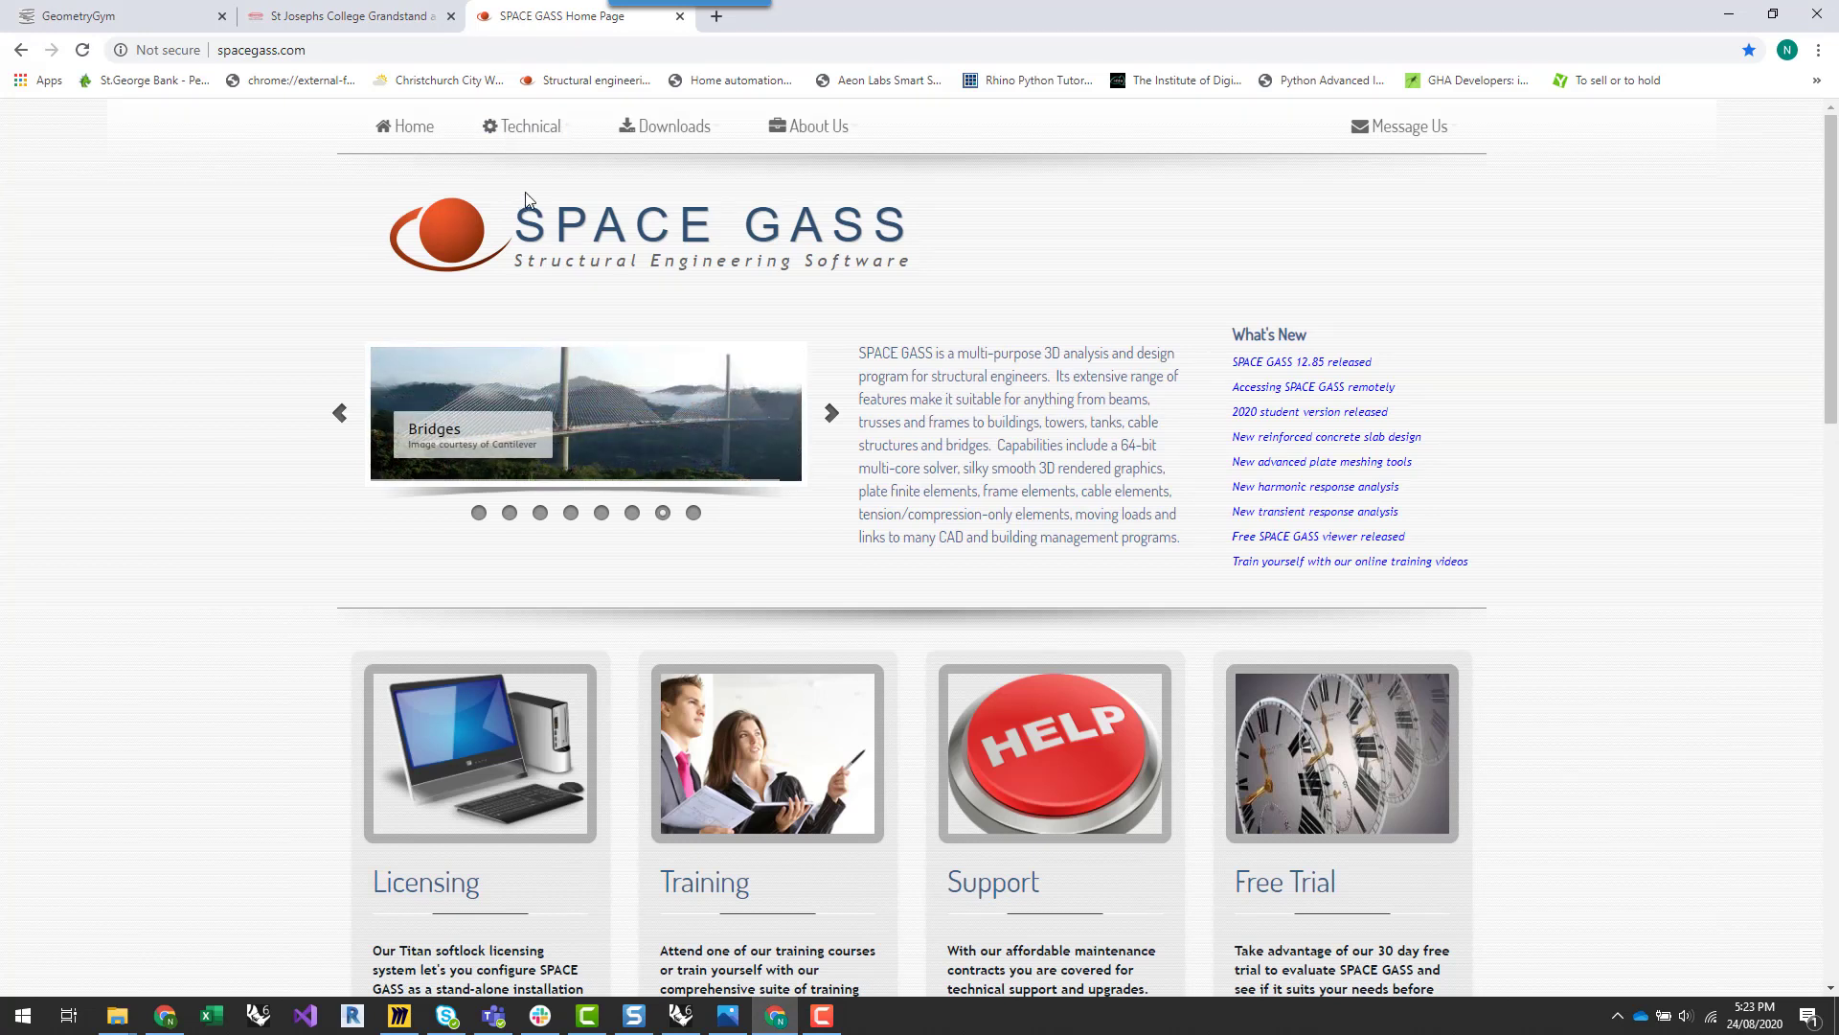
Step: List the SPACE GASS downloads: Commercial, 30 Day Free Trial, Student and Free Viewer versions
left_click(719, 132)
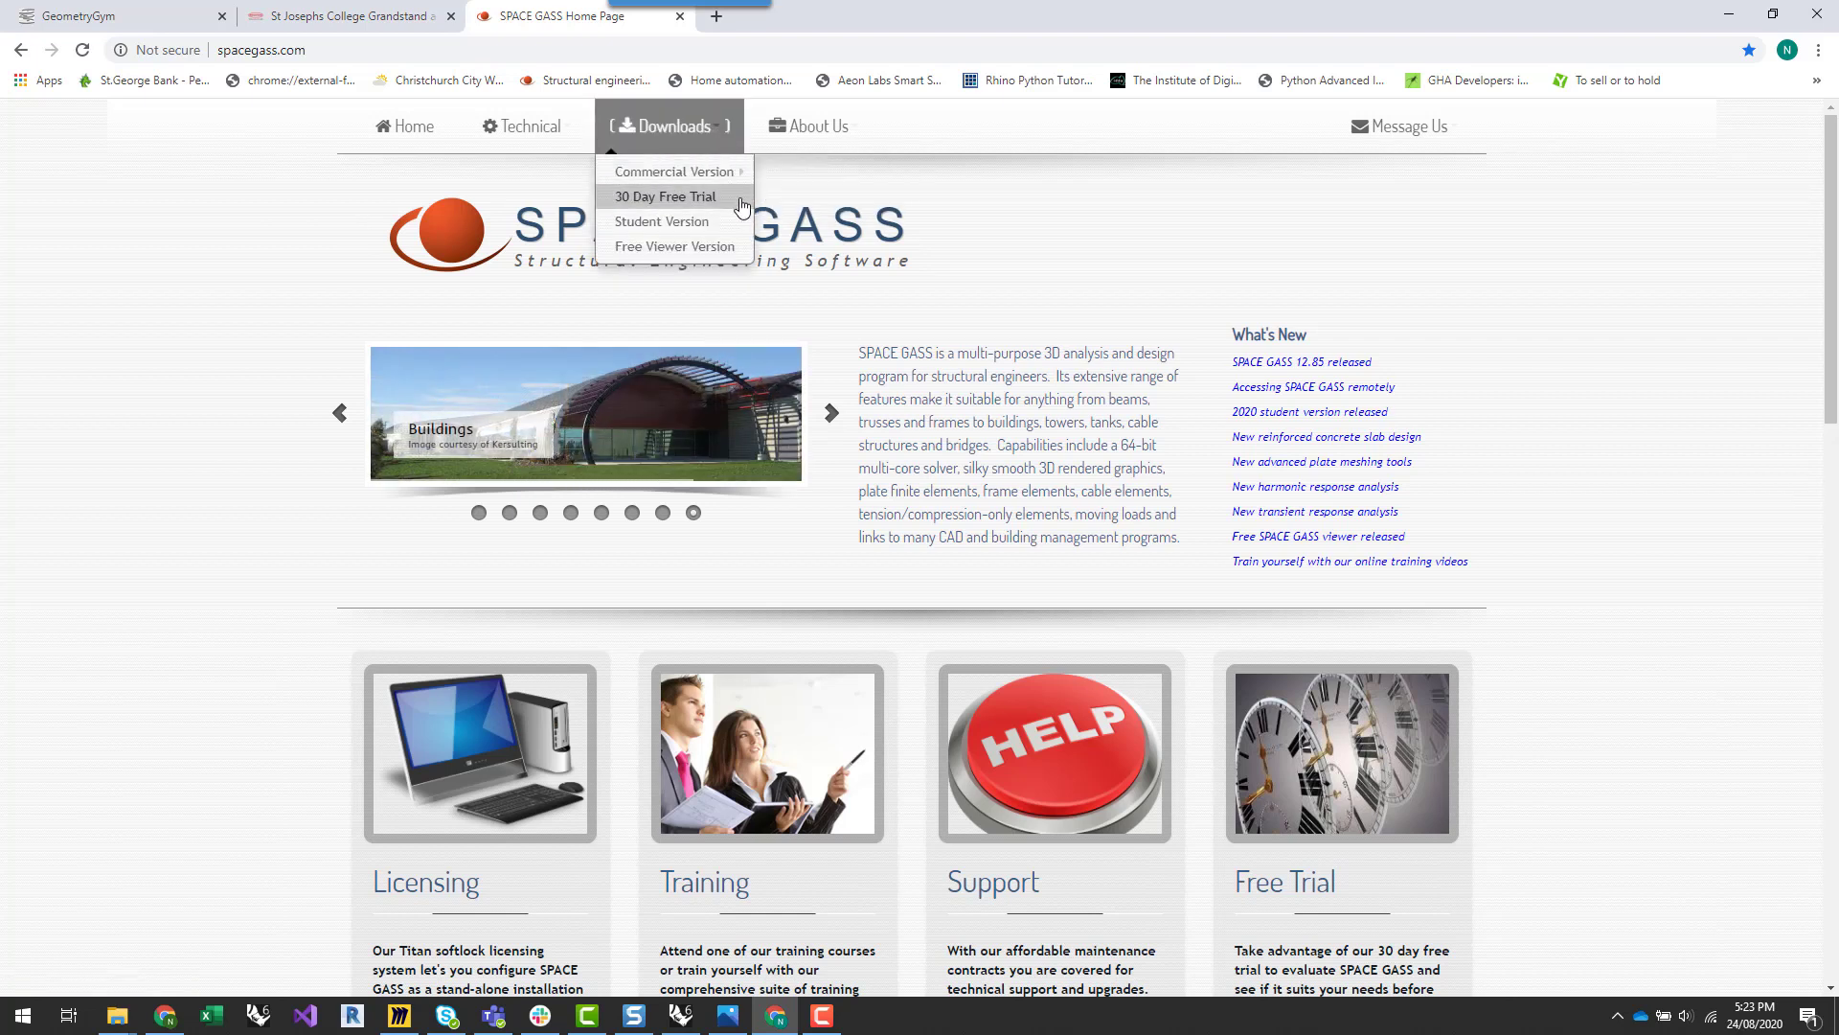
mouse_move(745, 181)
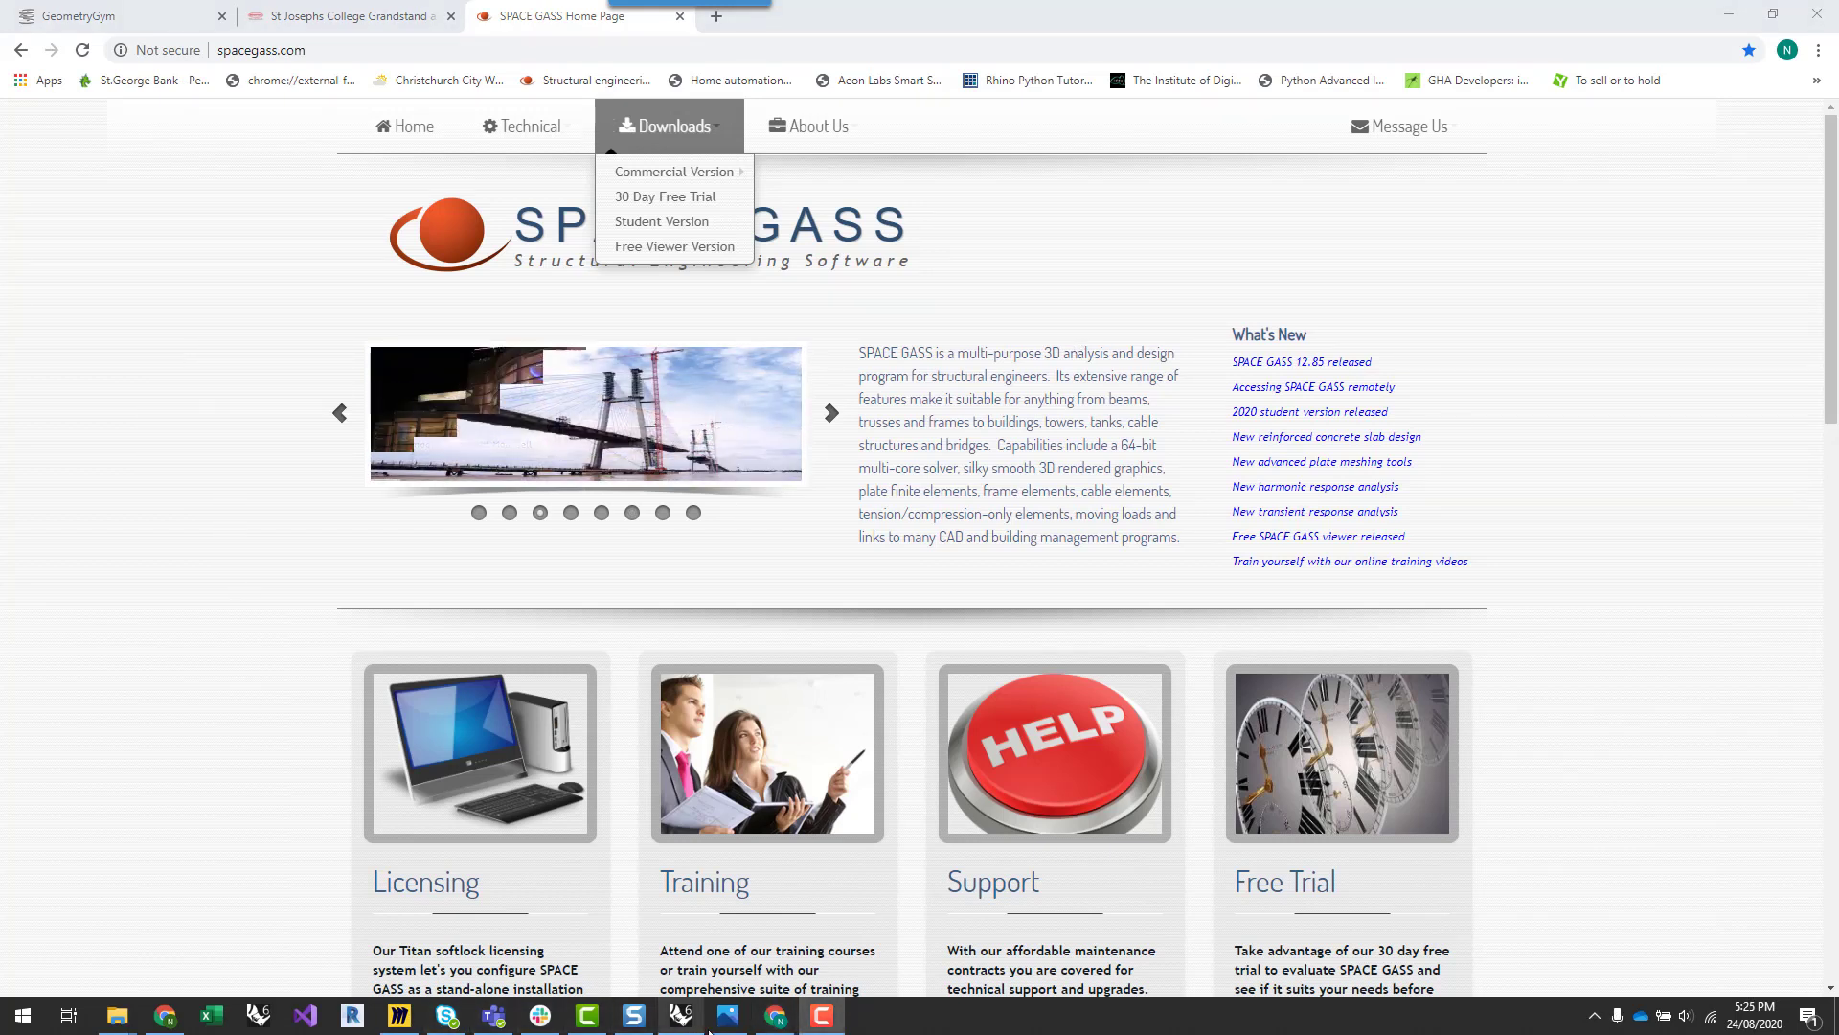
Step: Return to Rhino, move Grasshopper to the right, and zoom in along the red awning trusses
left_click(684, 1018)
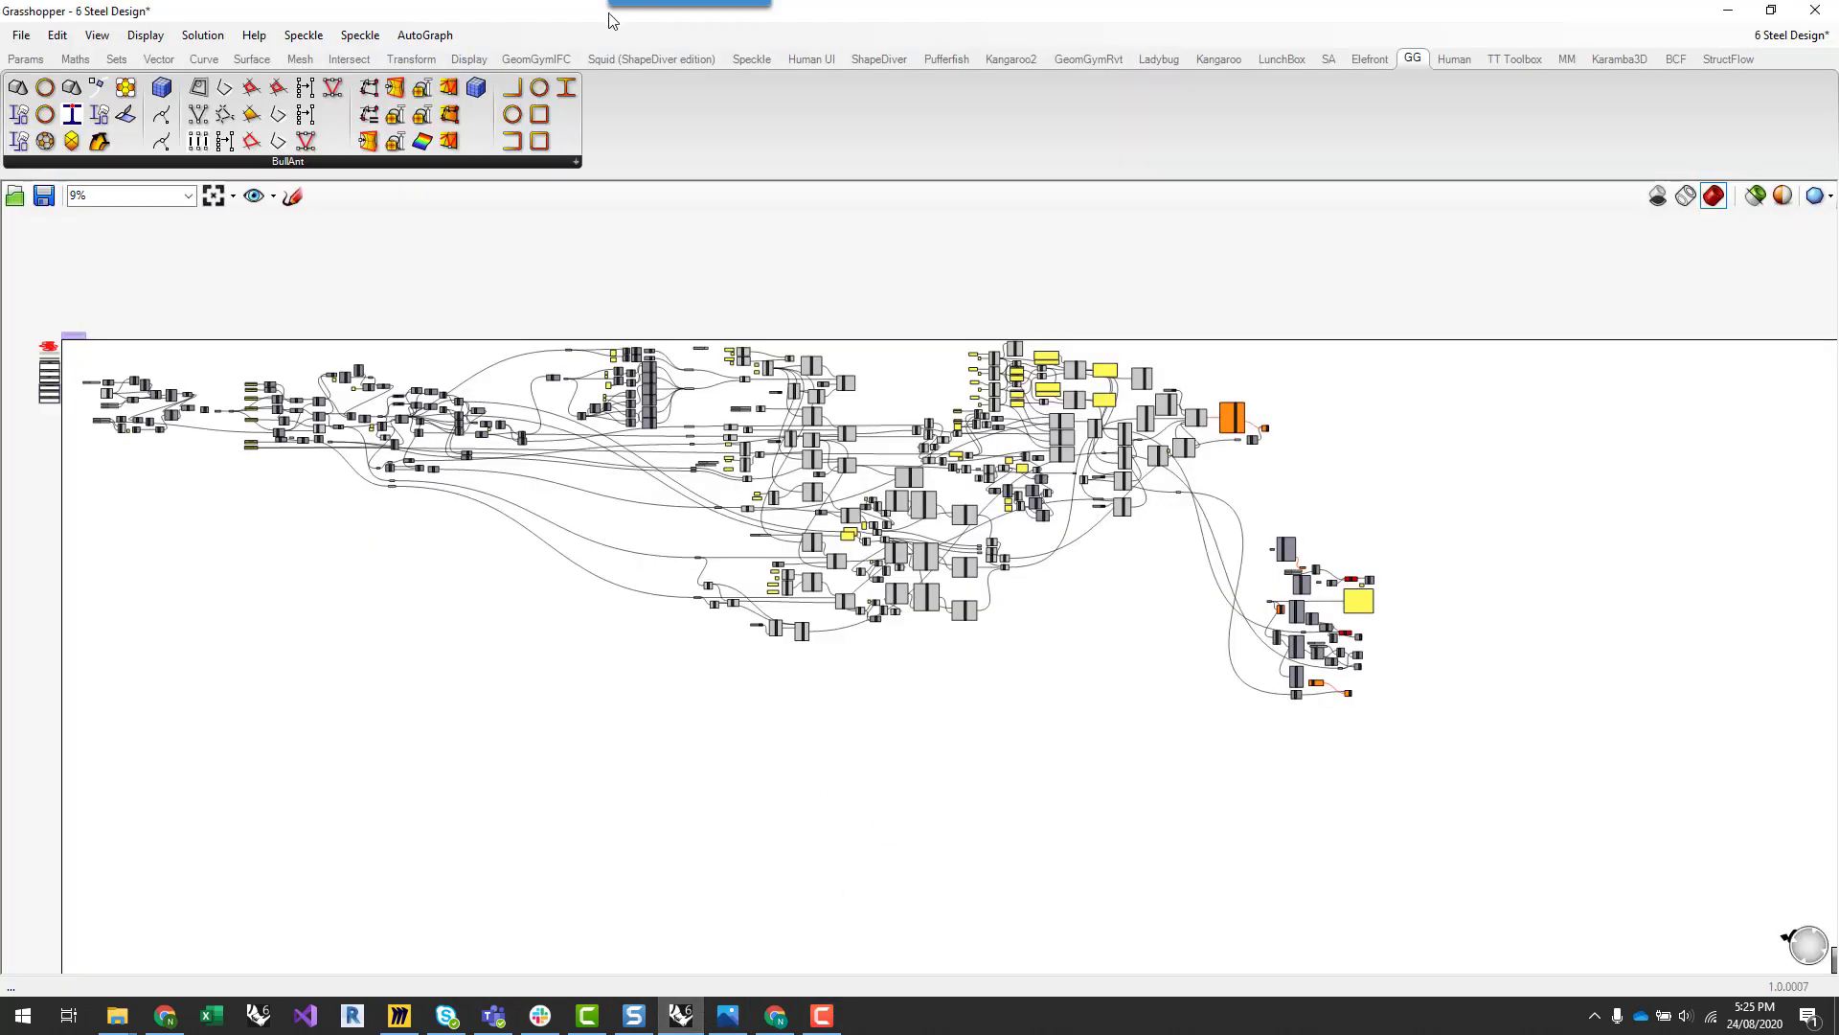
left_click_drag(579, 12, 1630, 127)
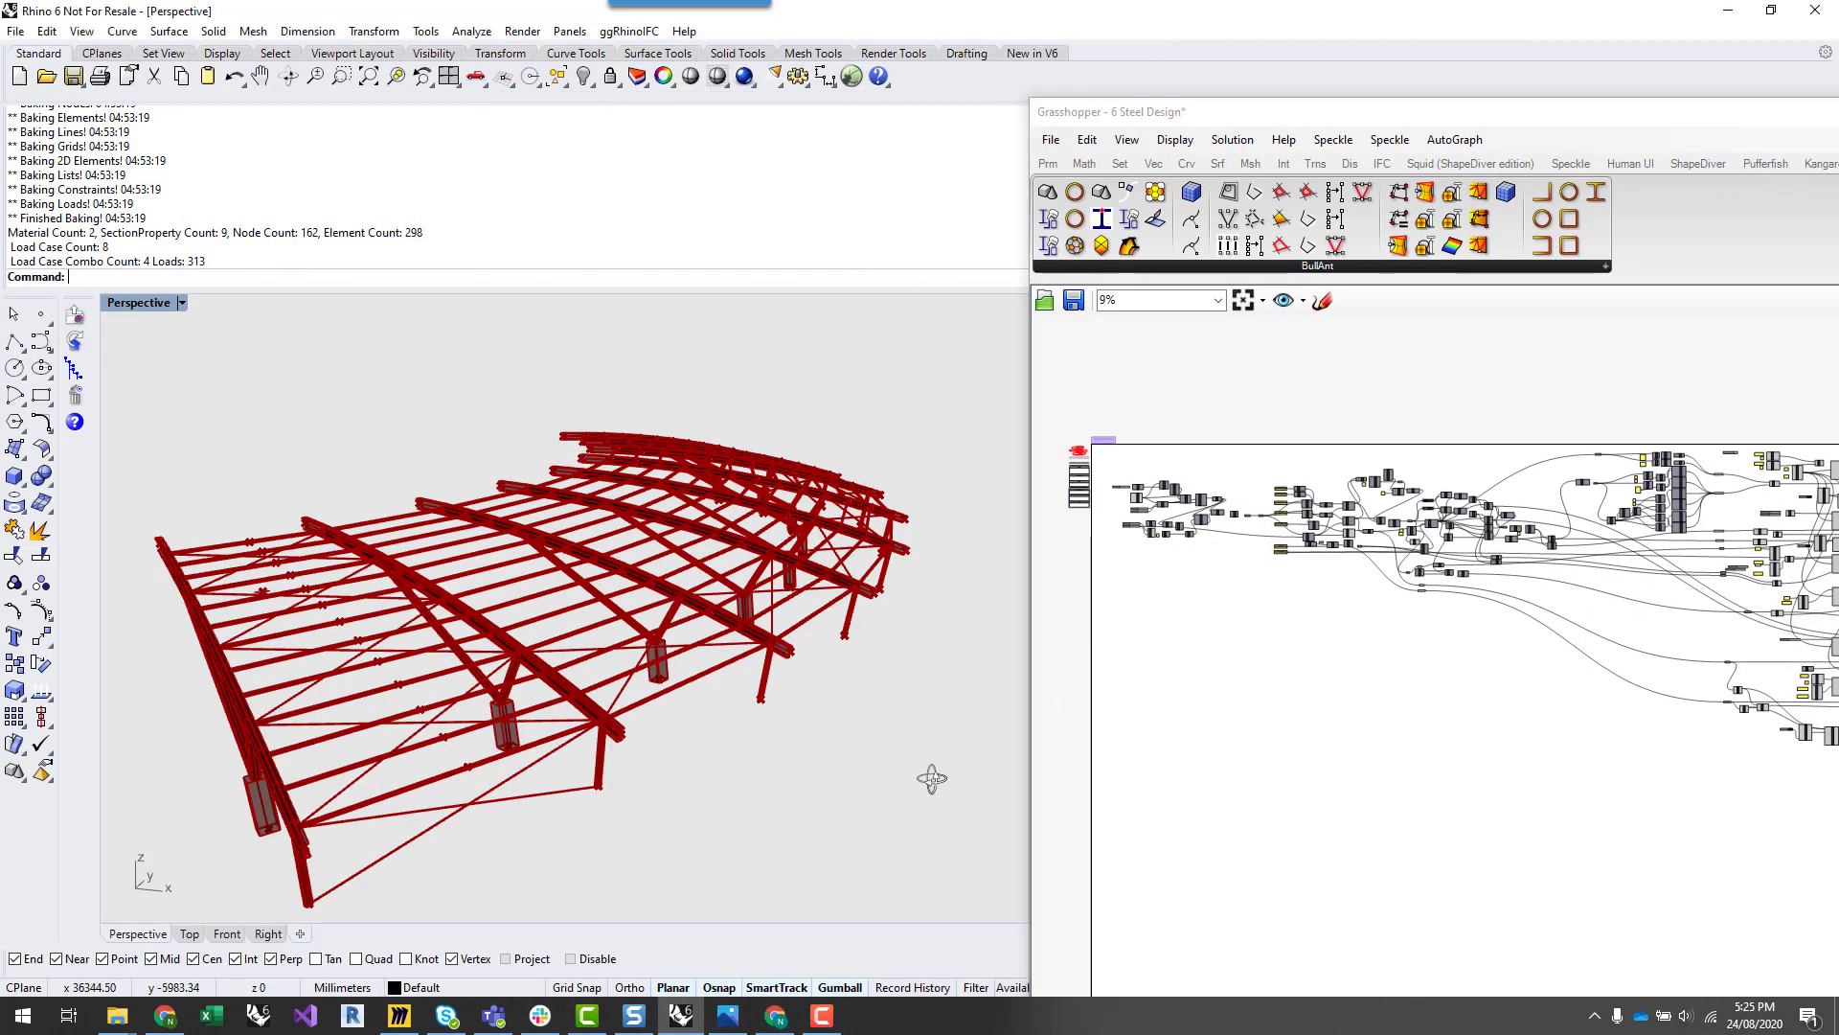
right_click_drag(932, 779, 928, 677)
scroll(989, 640, "up", 5)
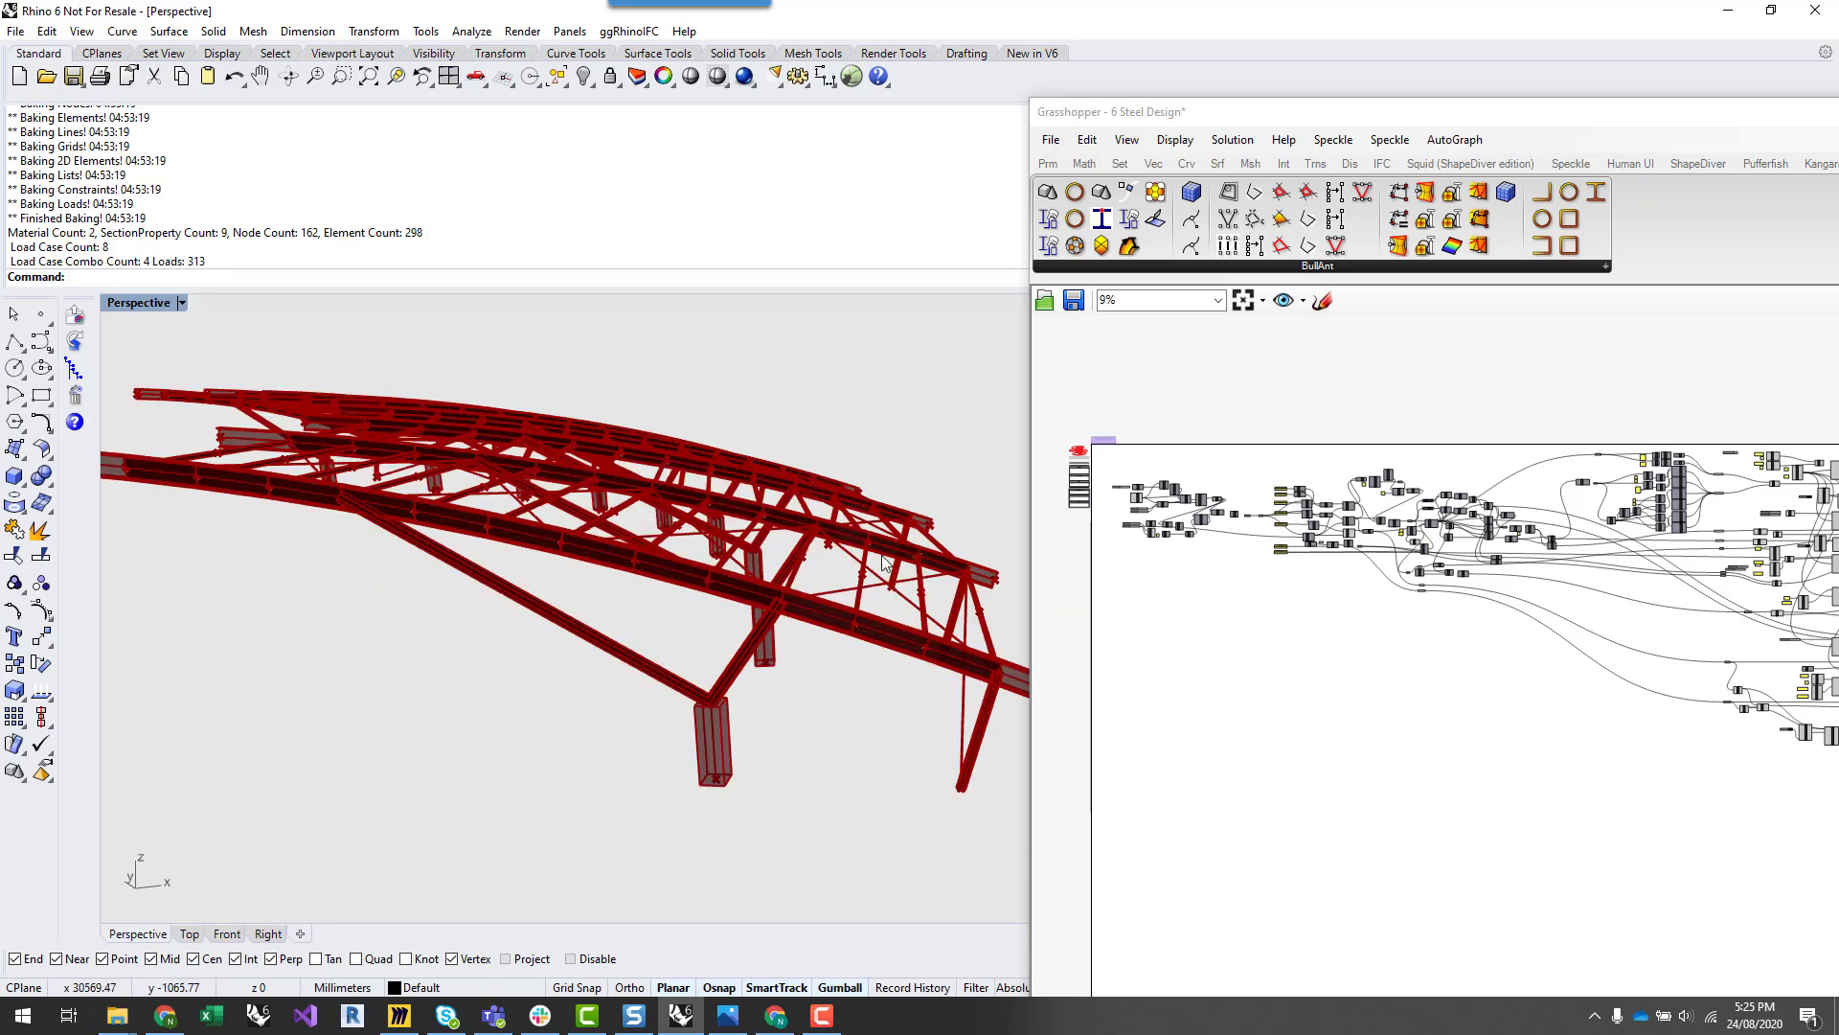
Step: Browse the Ronstan St Josephs College Grandstand Cantilever Awning page's photo and specification
left_click(771, 1018)
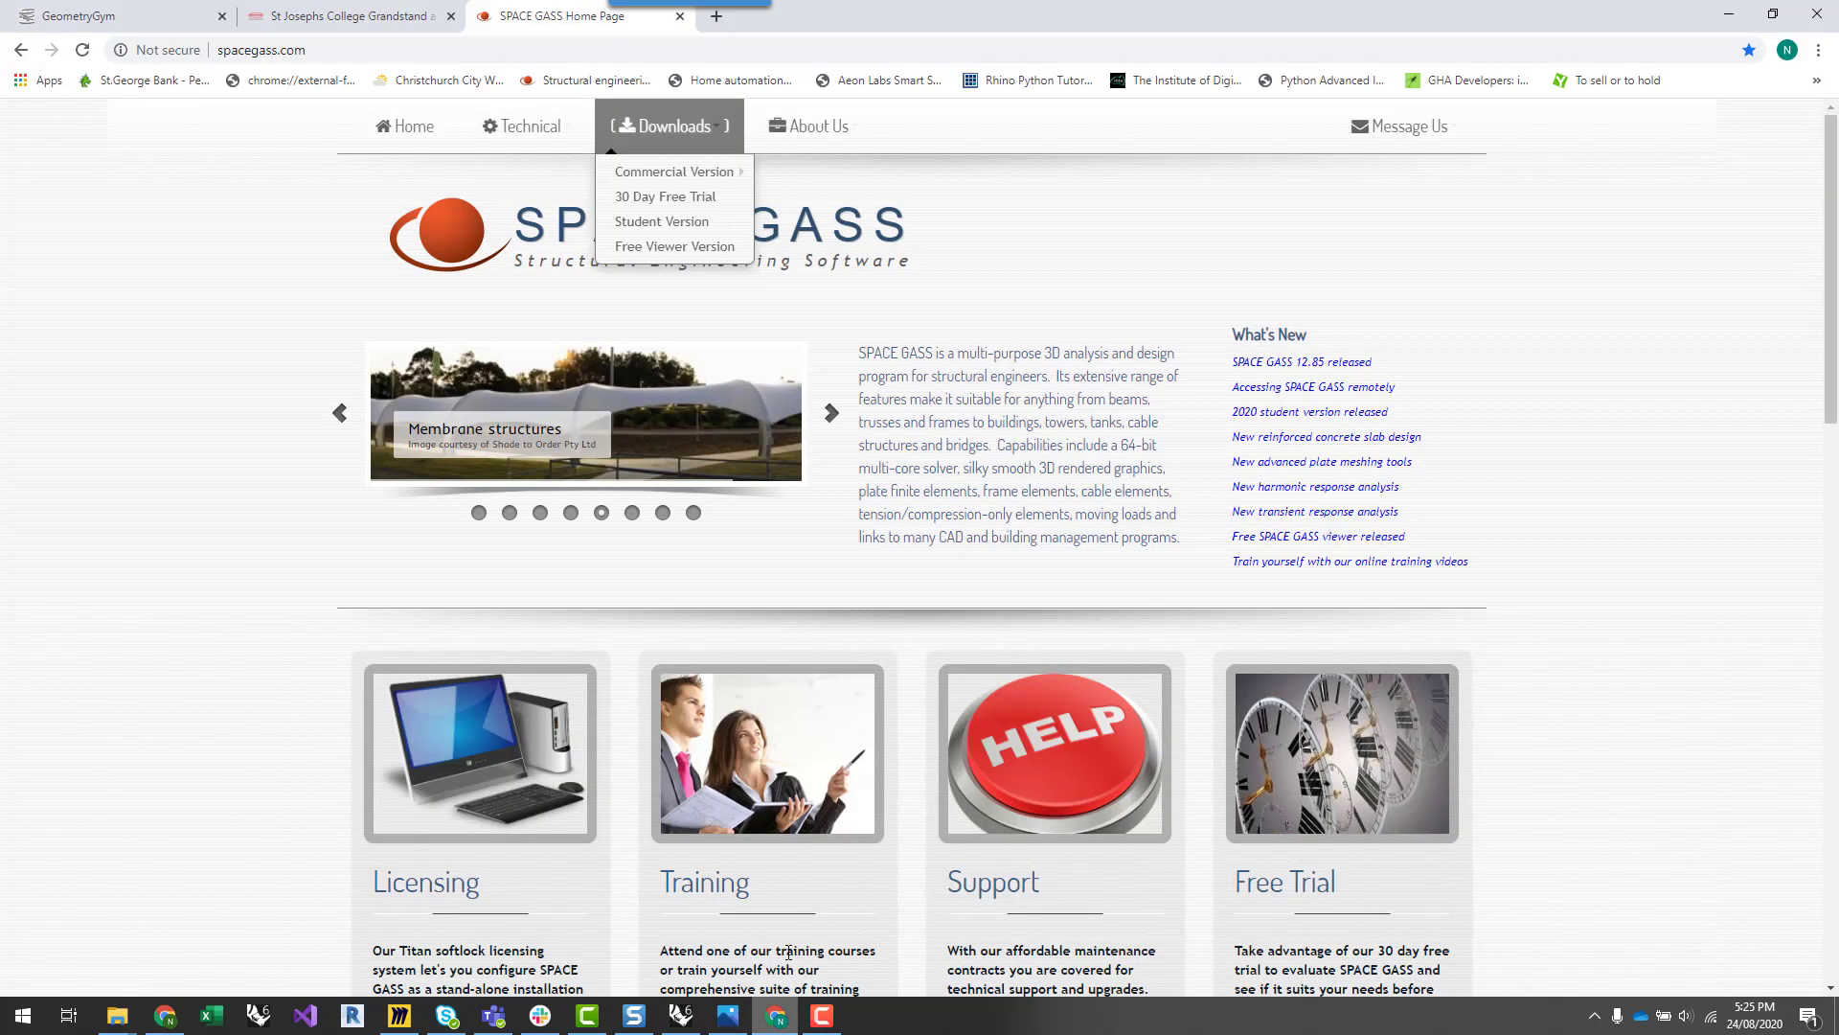
left_click(359, 18)
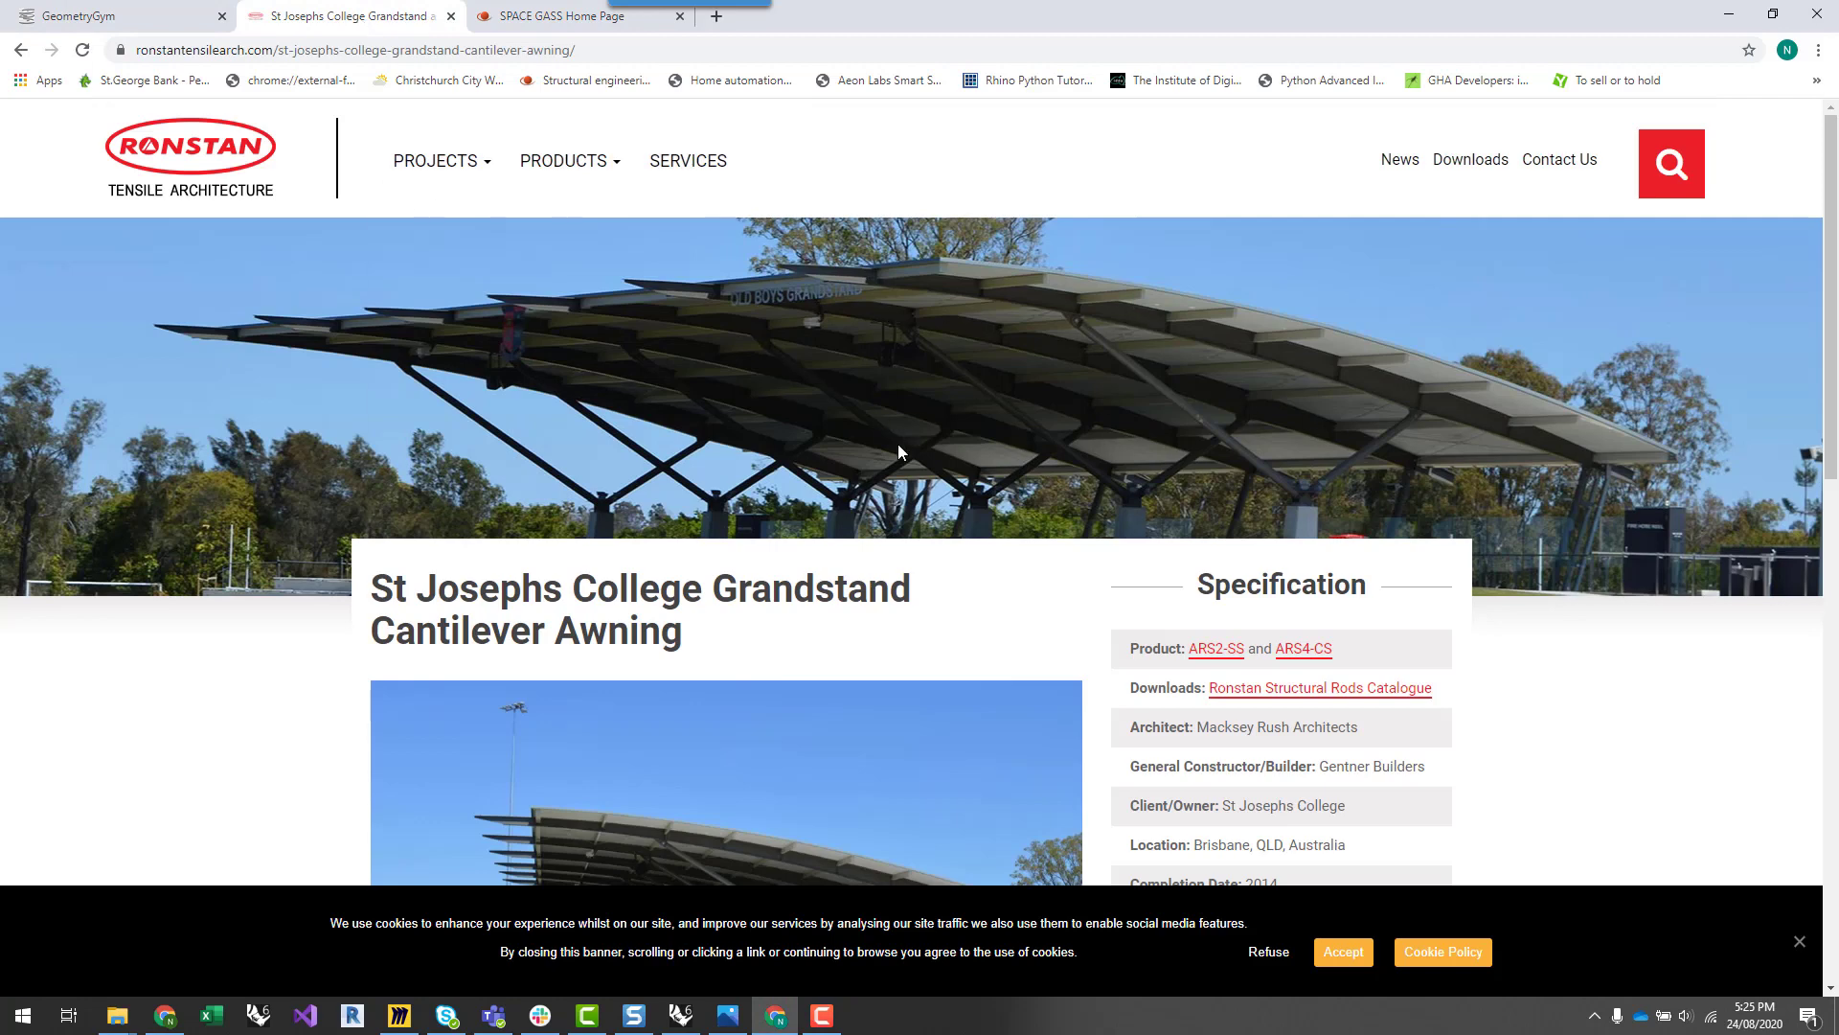
scroll(889, 466, "down", 3)
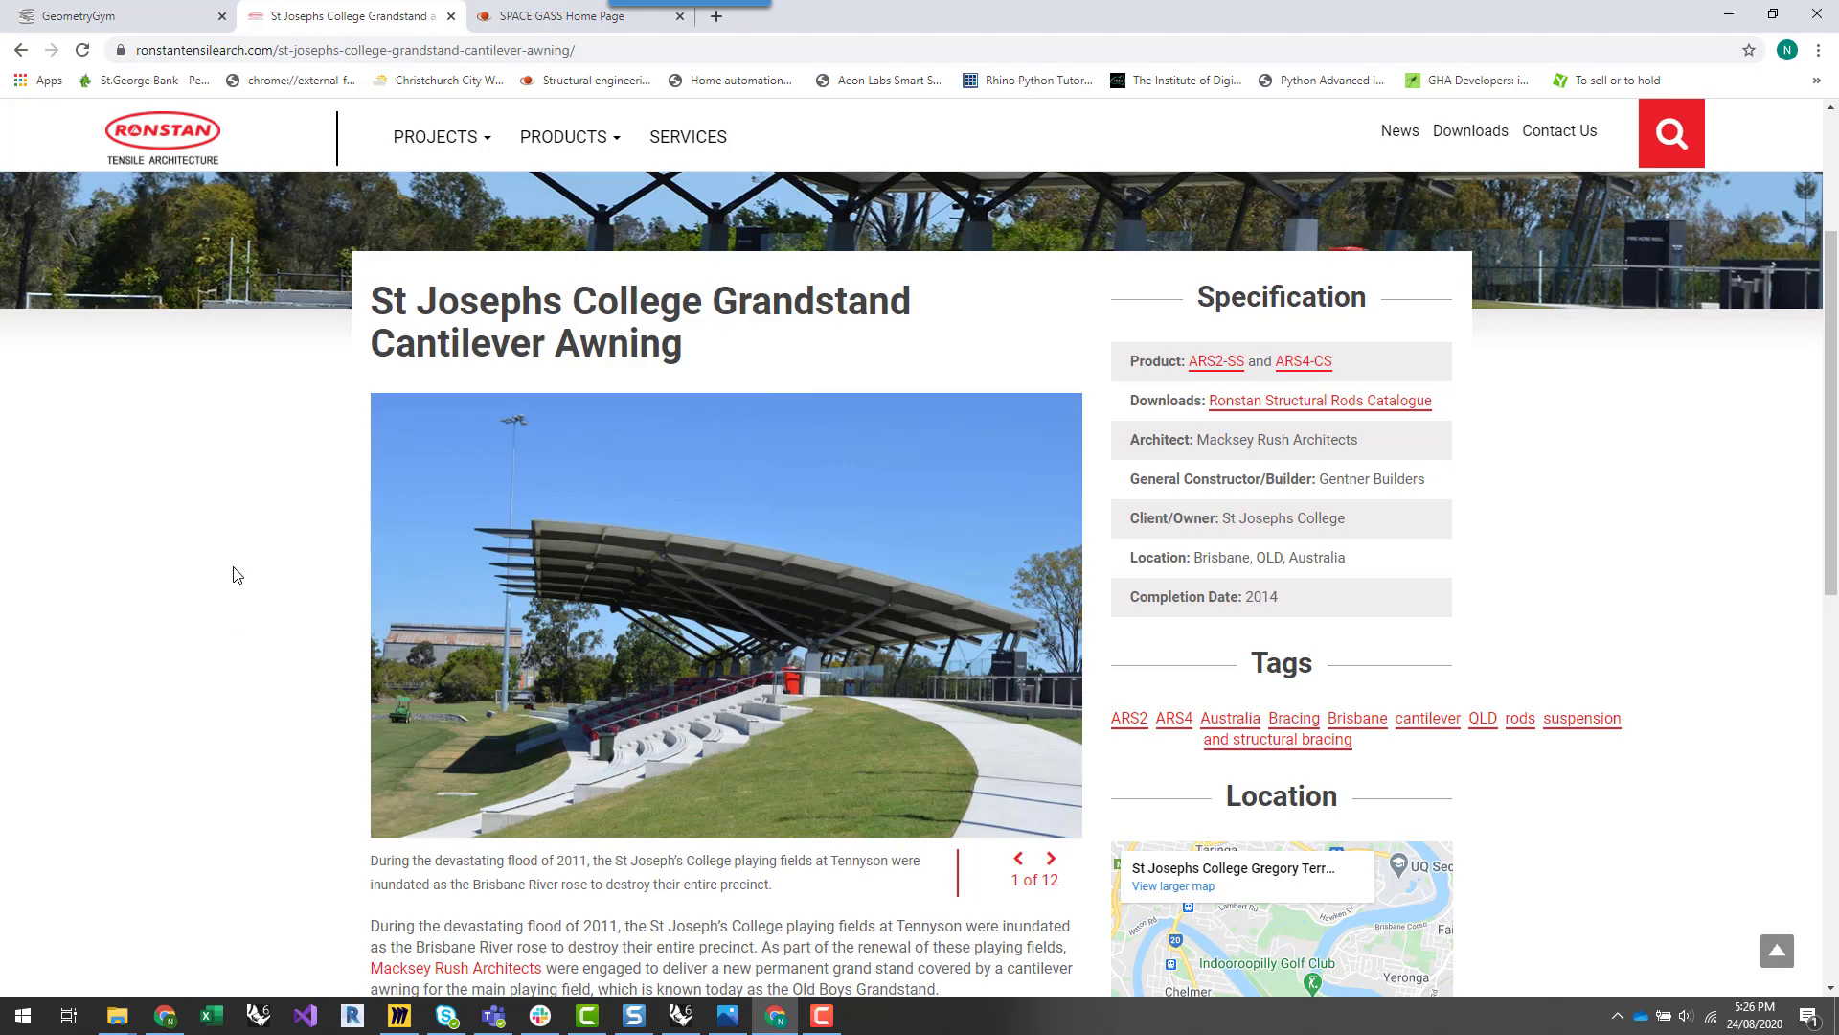
scroll(237, 575, "down", 1)
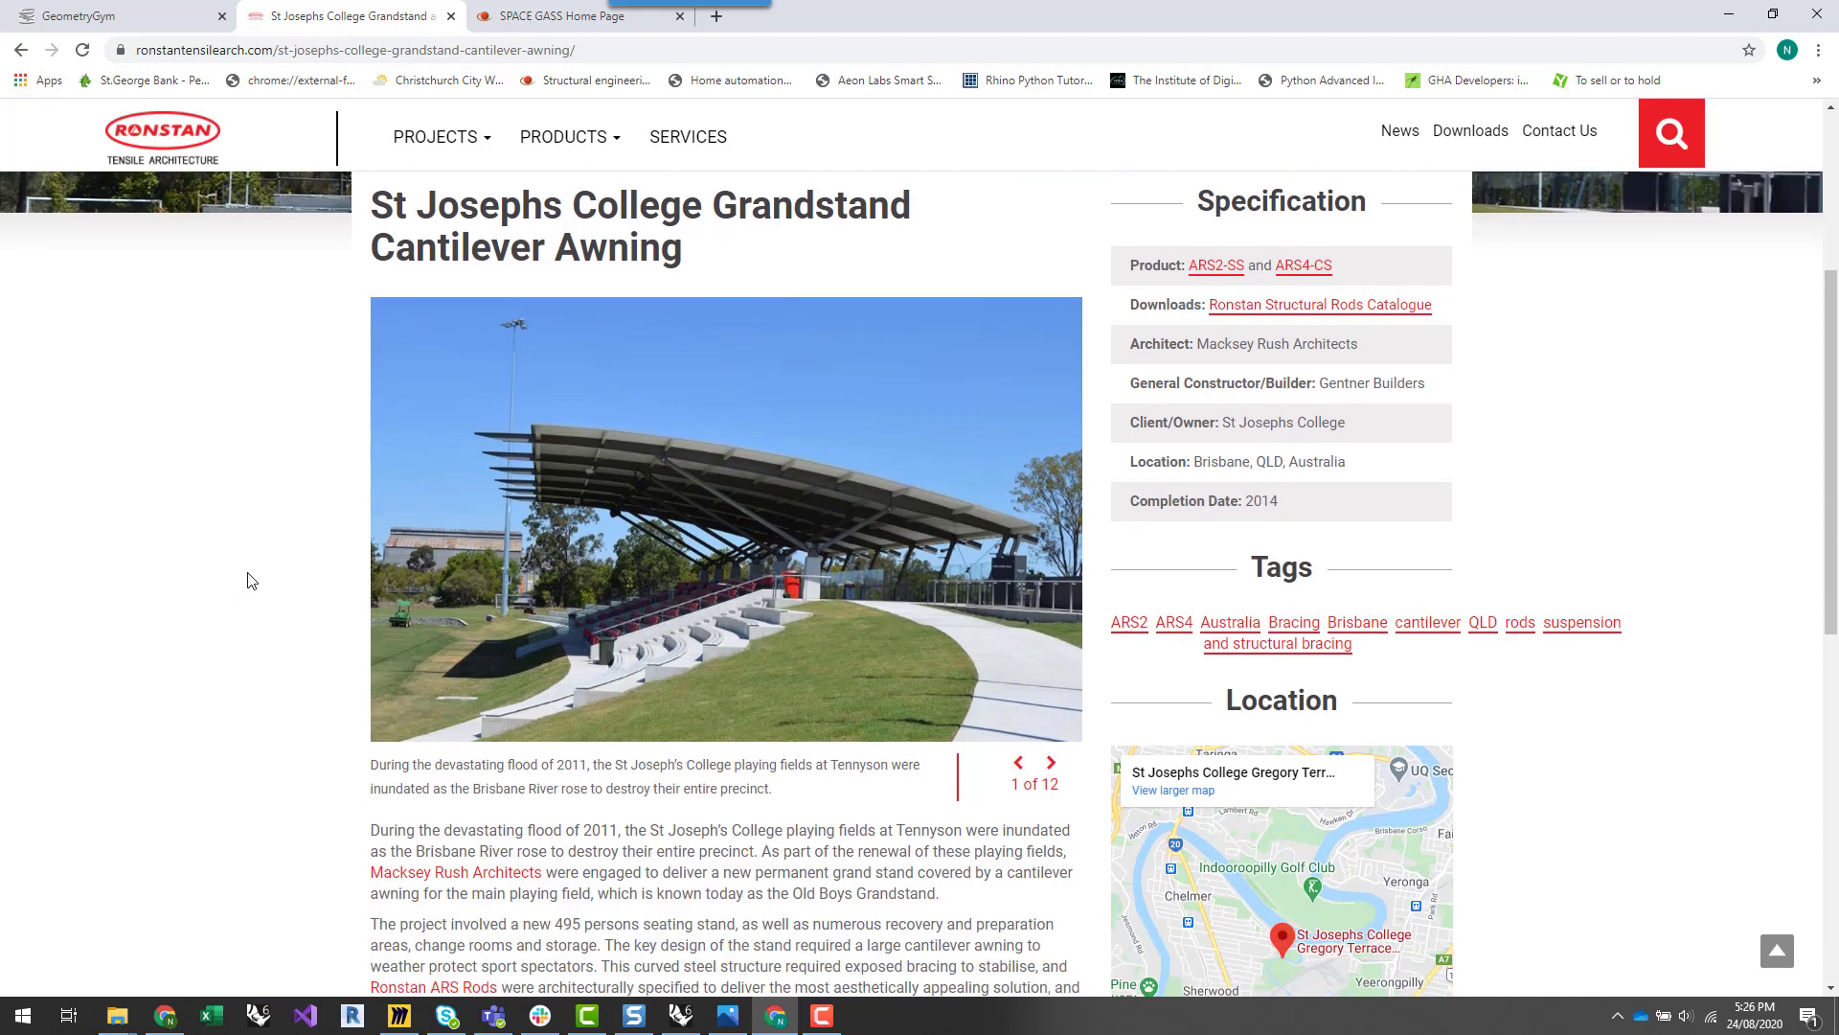
scroll(247, 580, "up", 1)
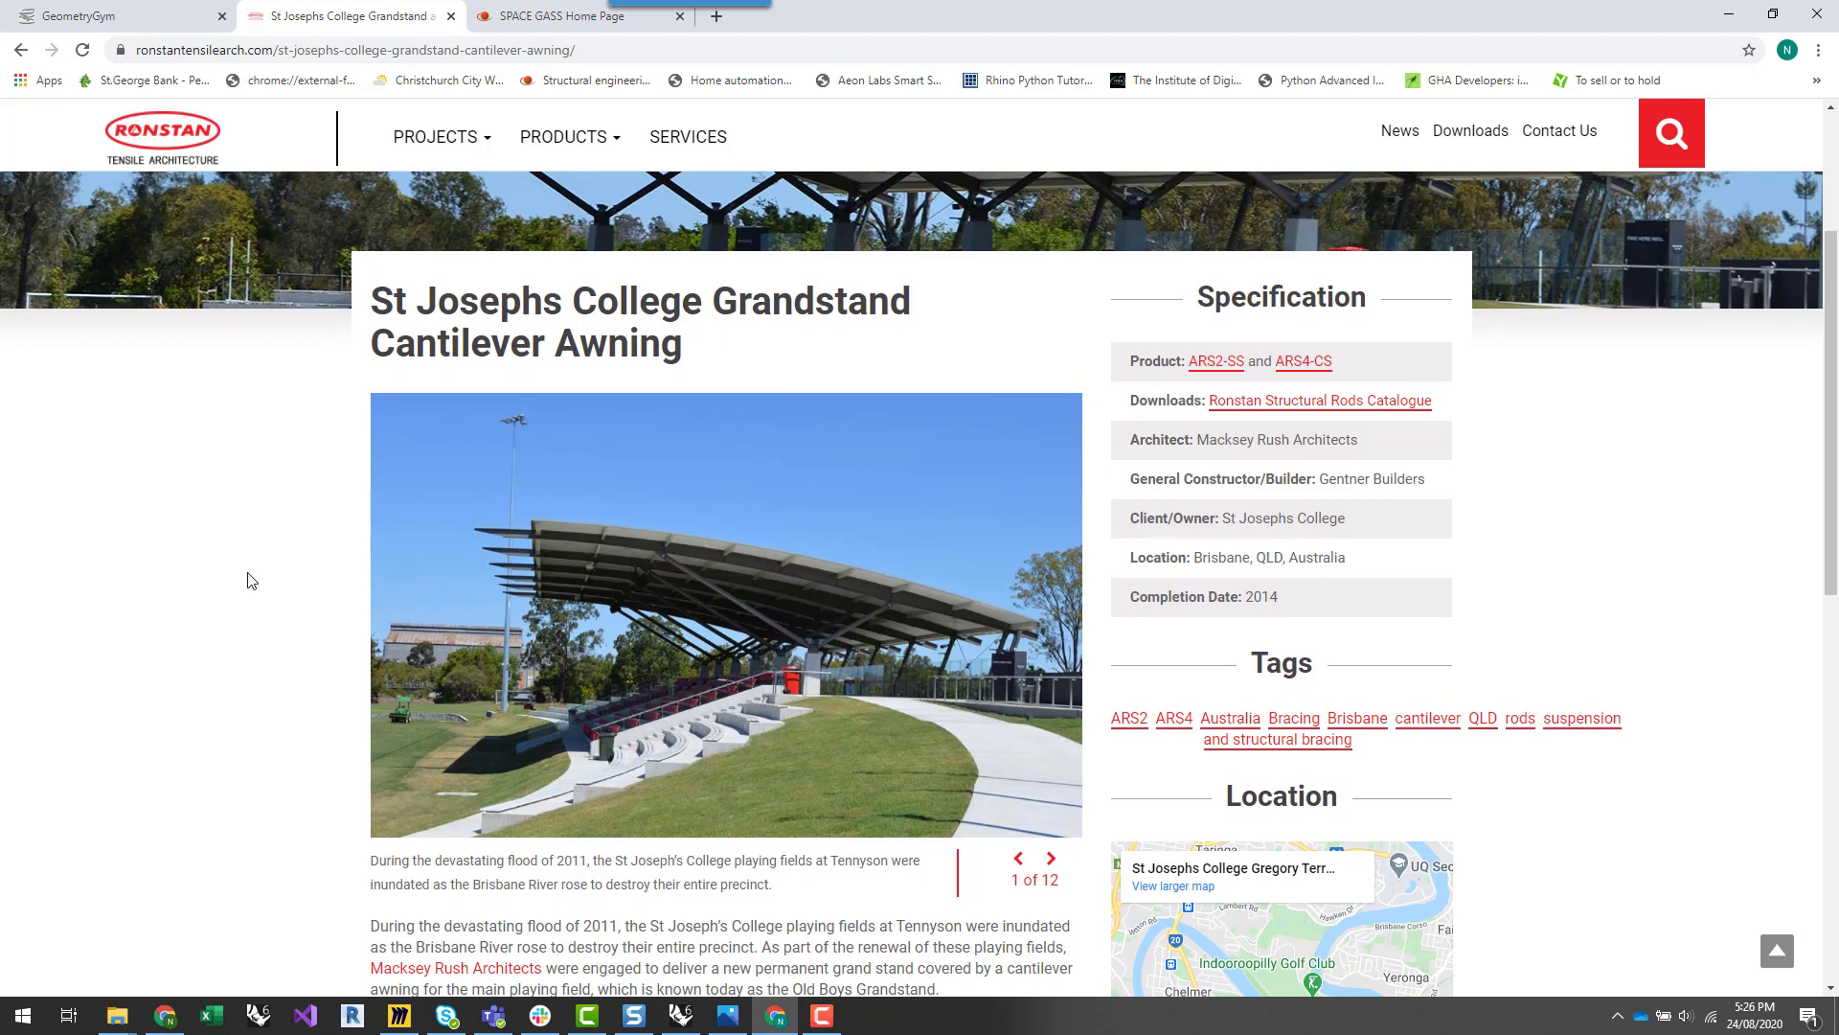
scroll(267, 592, "up", 1)
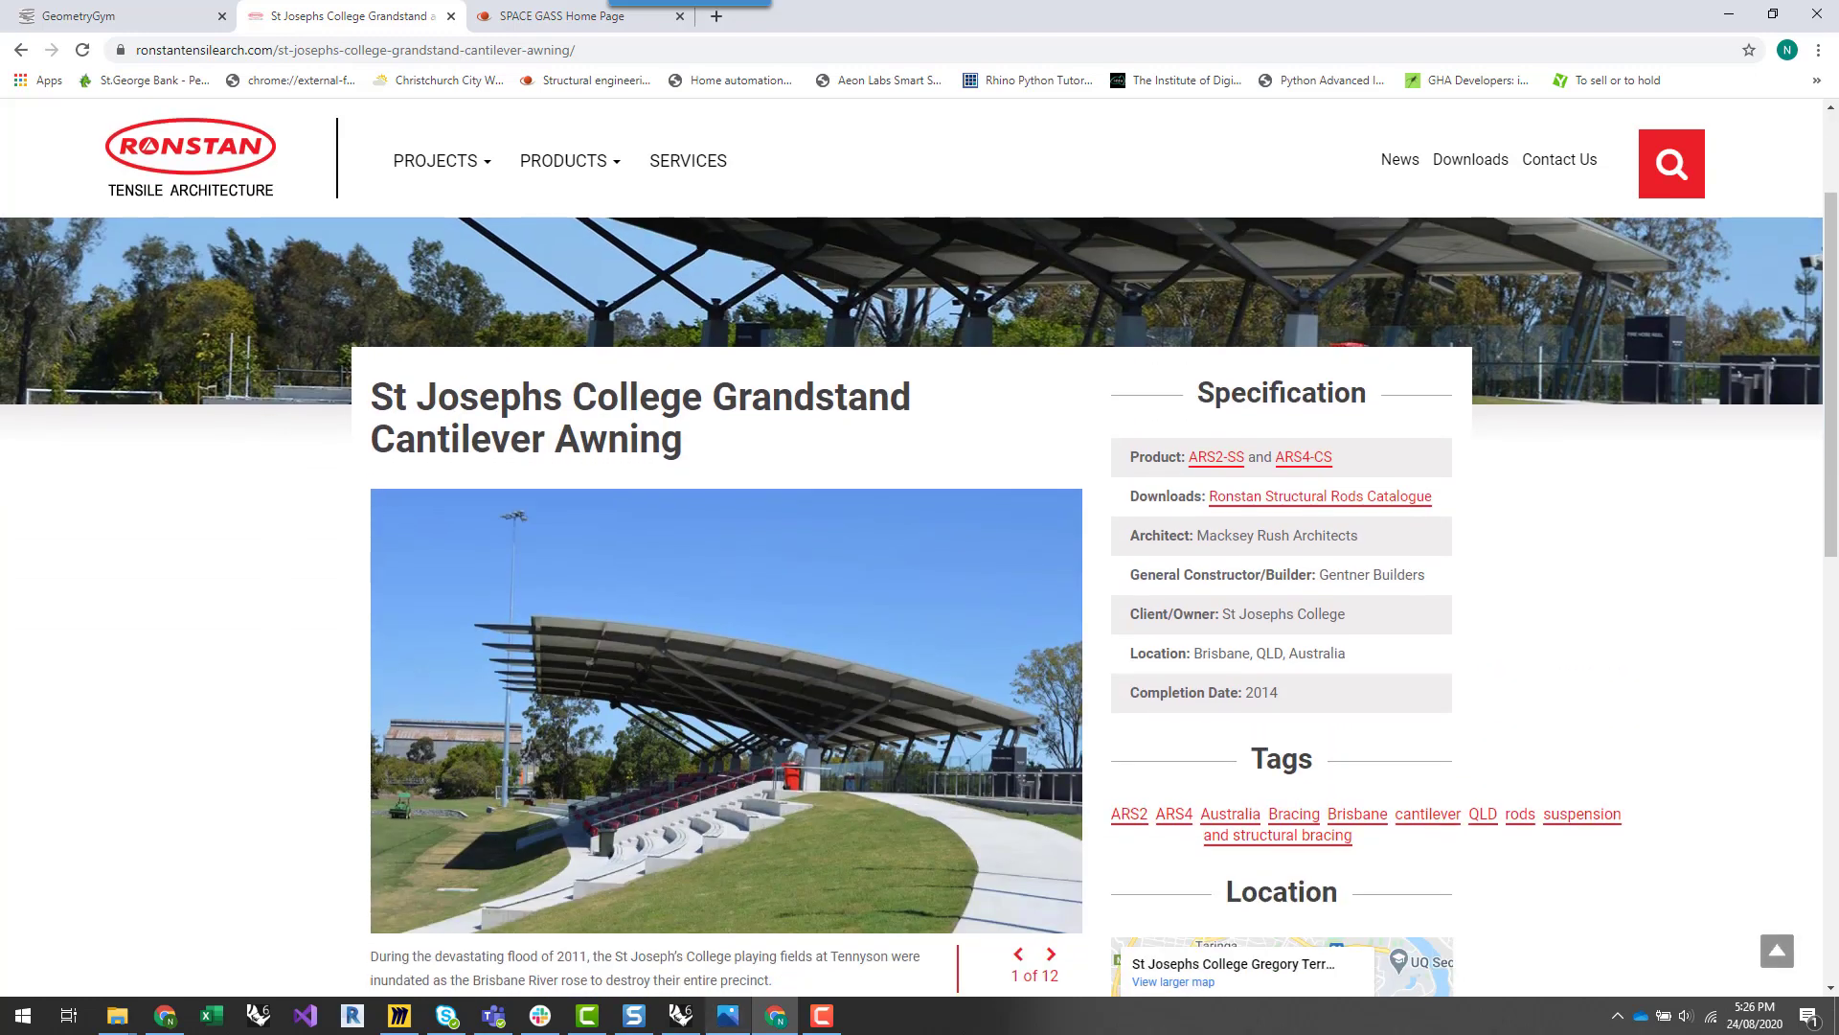
Step: Glance at the Analysis Visualisation image and Rhino model, then bring up Miro's Typical Section sketch
left_click(727, 1015)
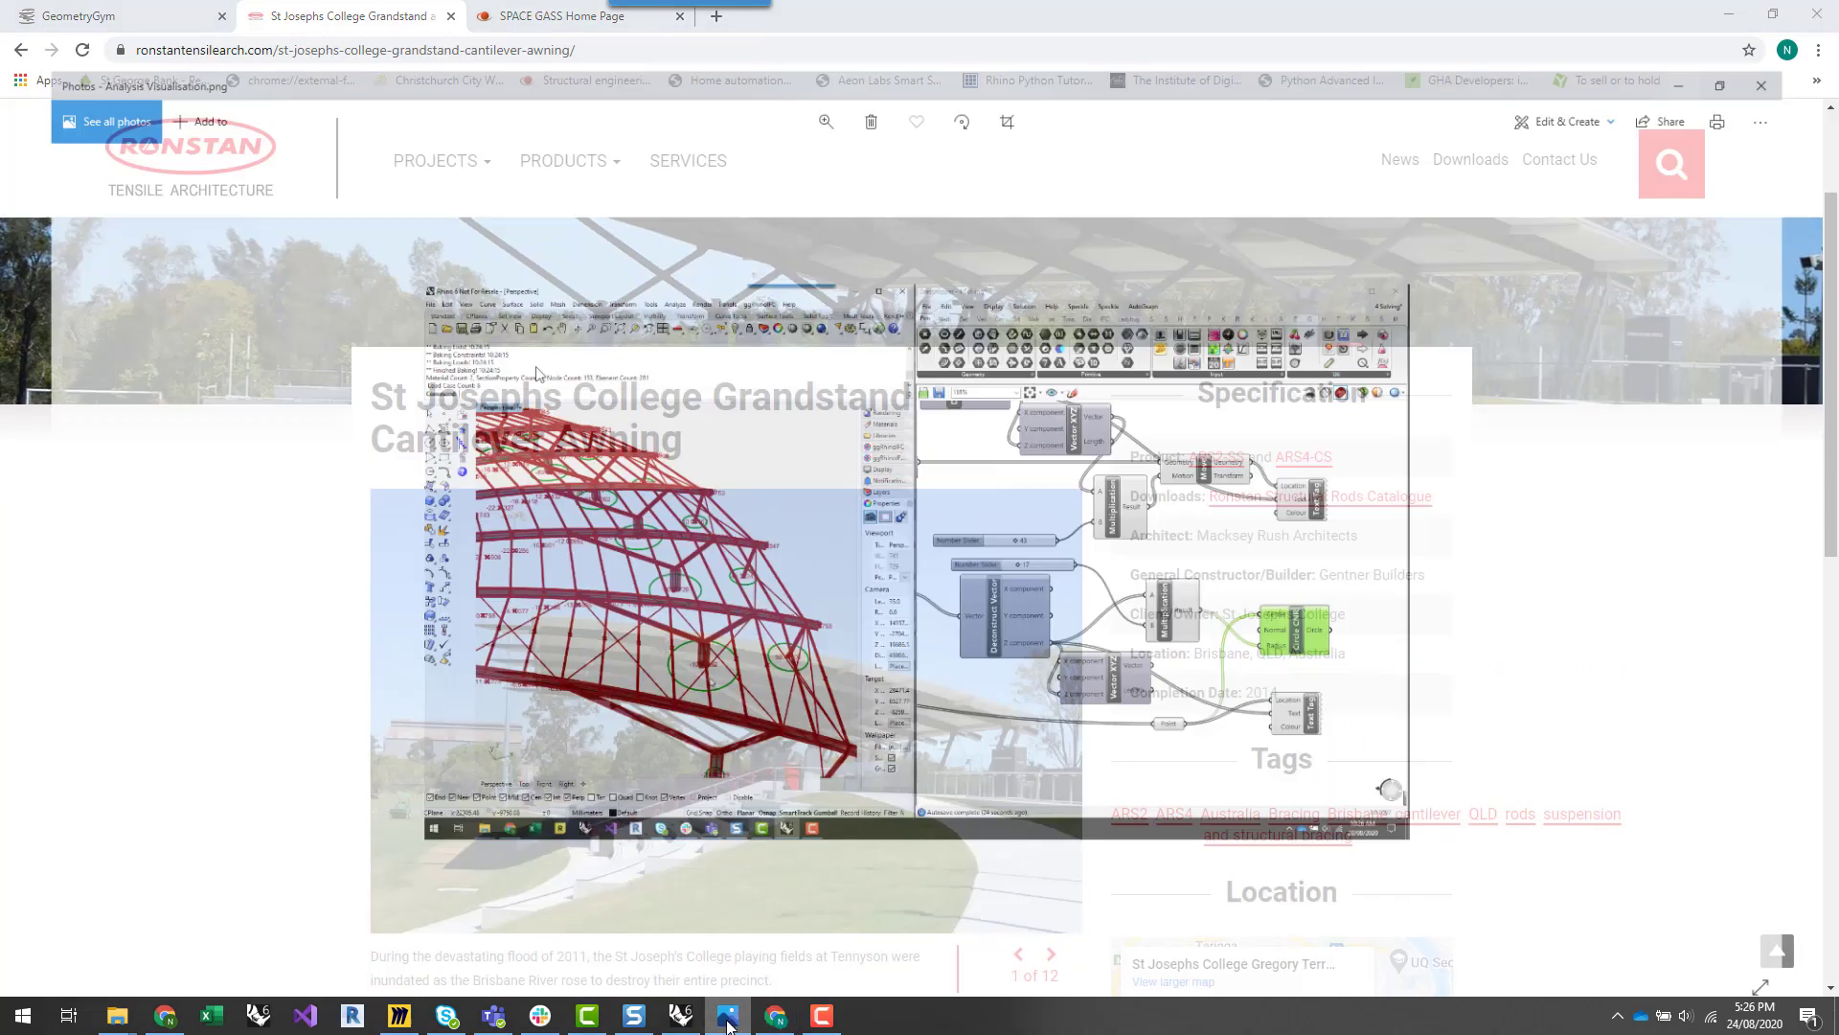
left_click(1729, 16)
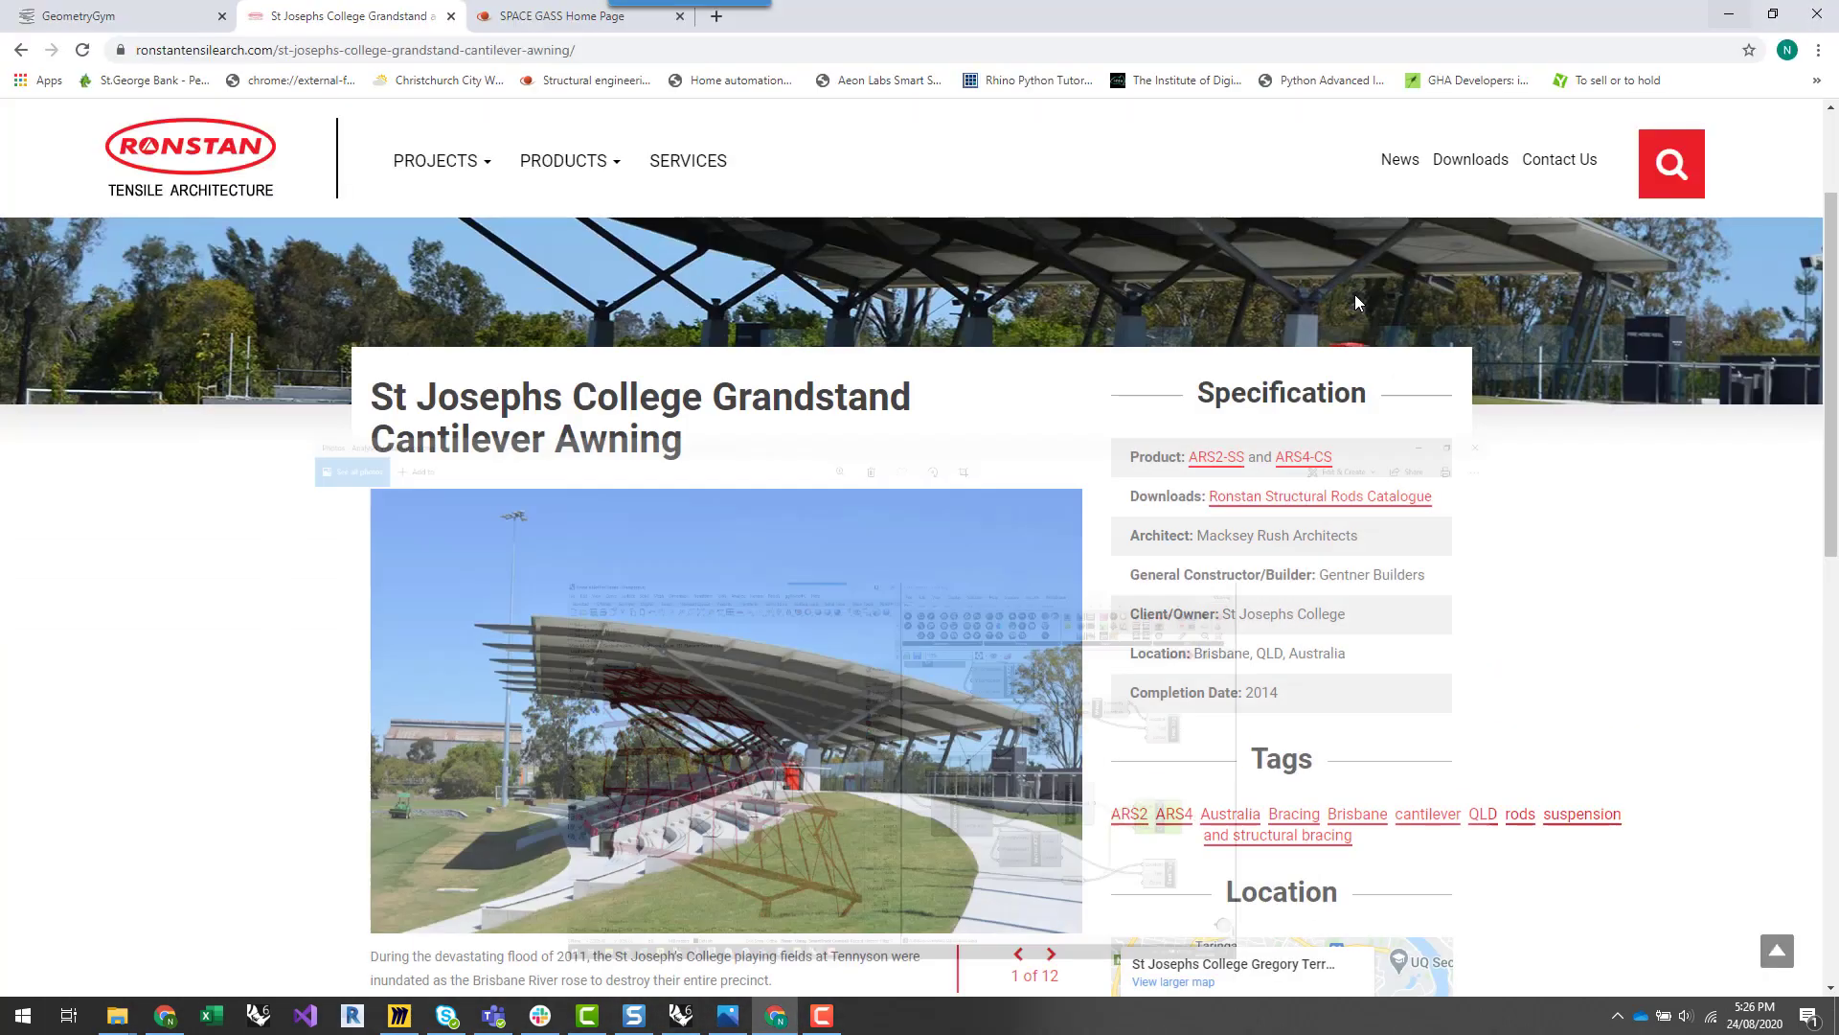
left_click(681, 1015)
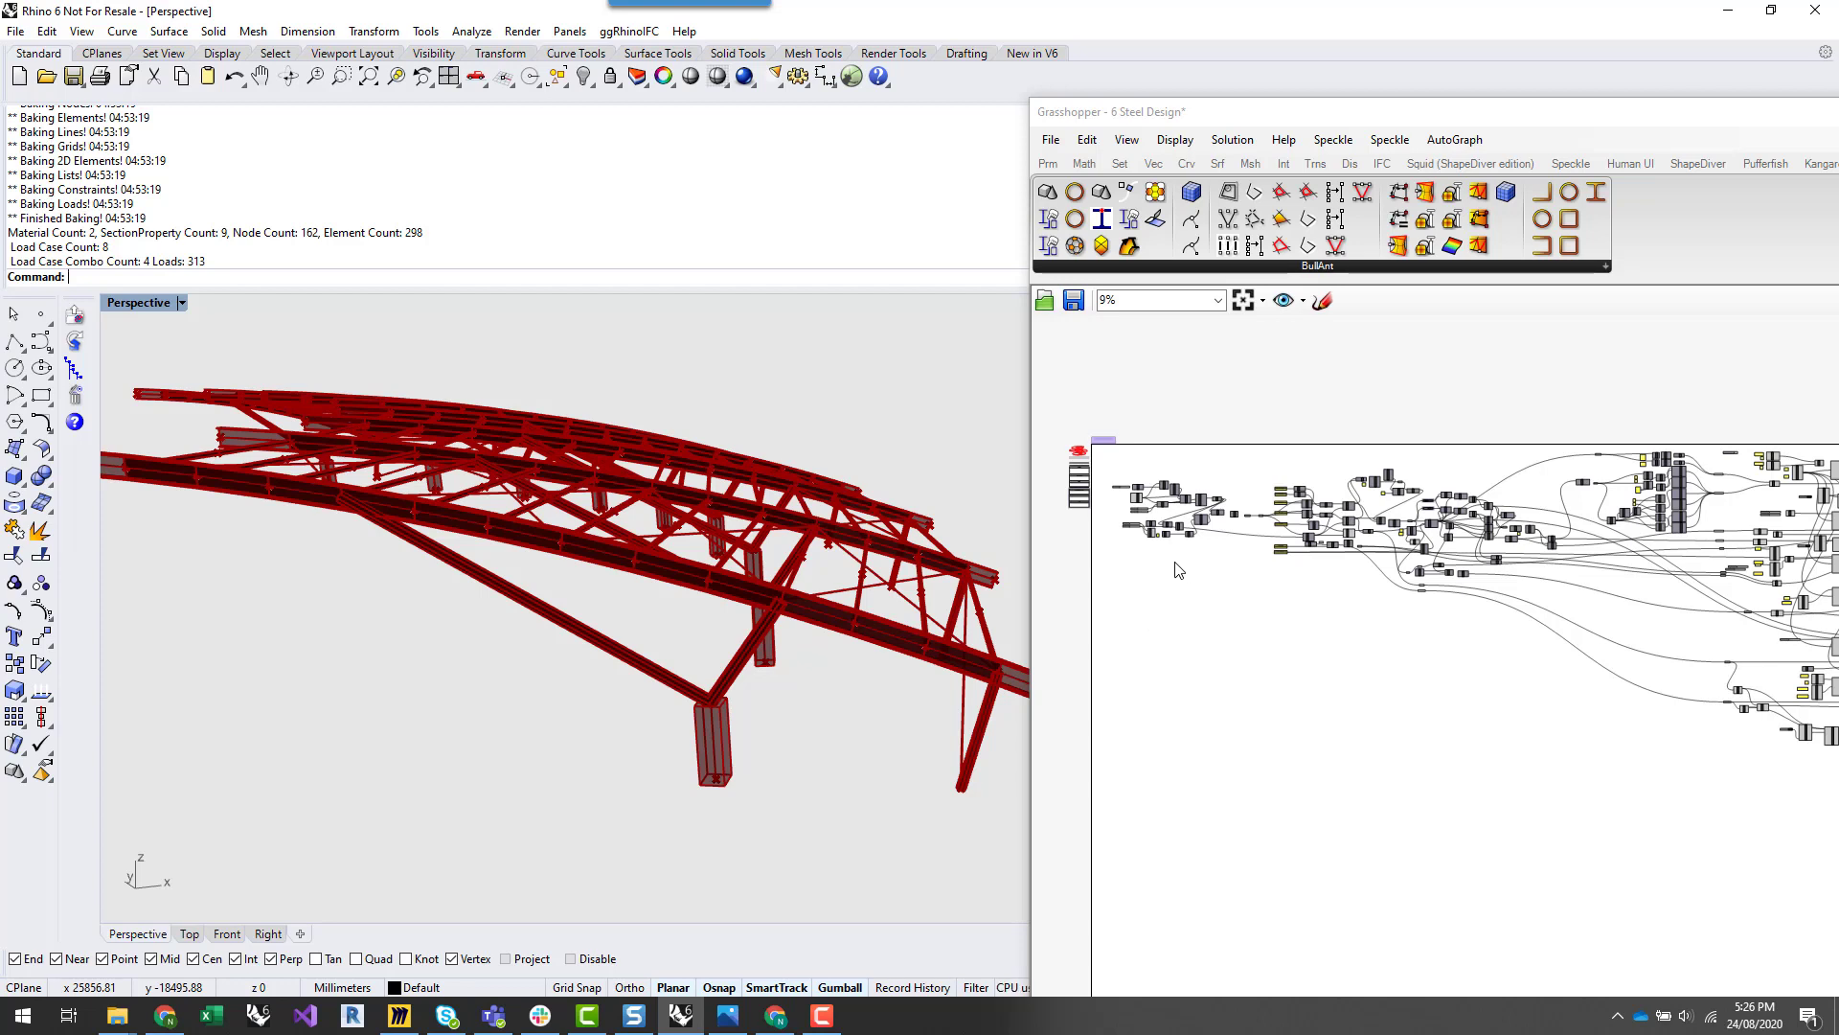
left_click(399, 1016)
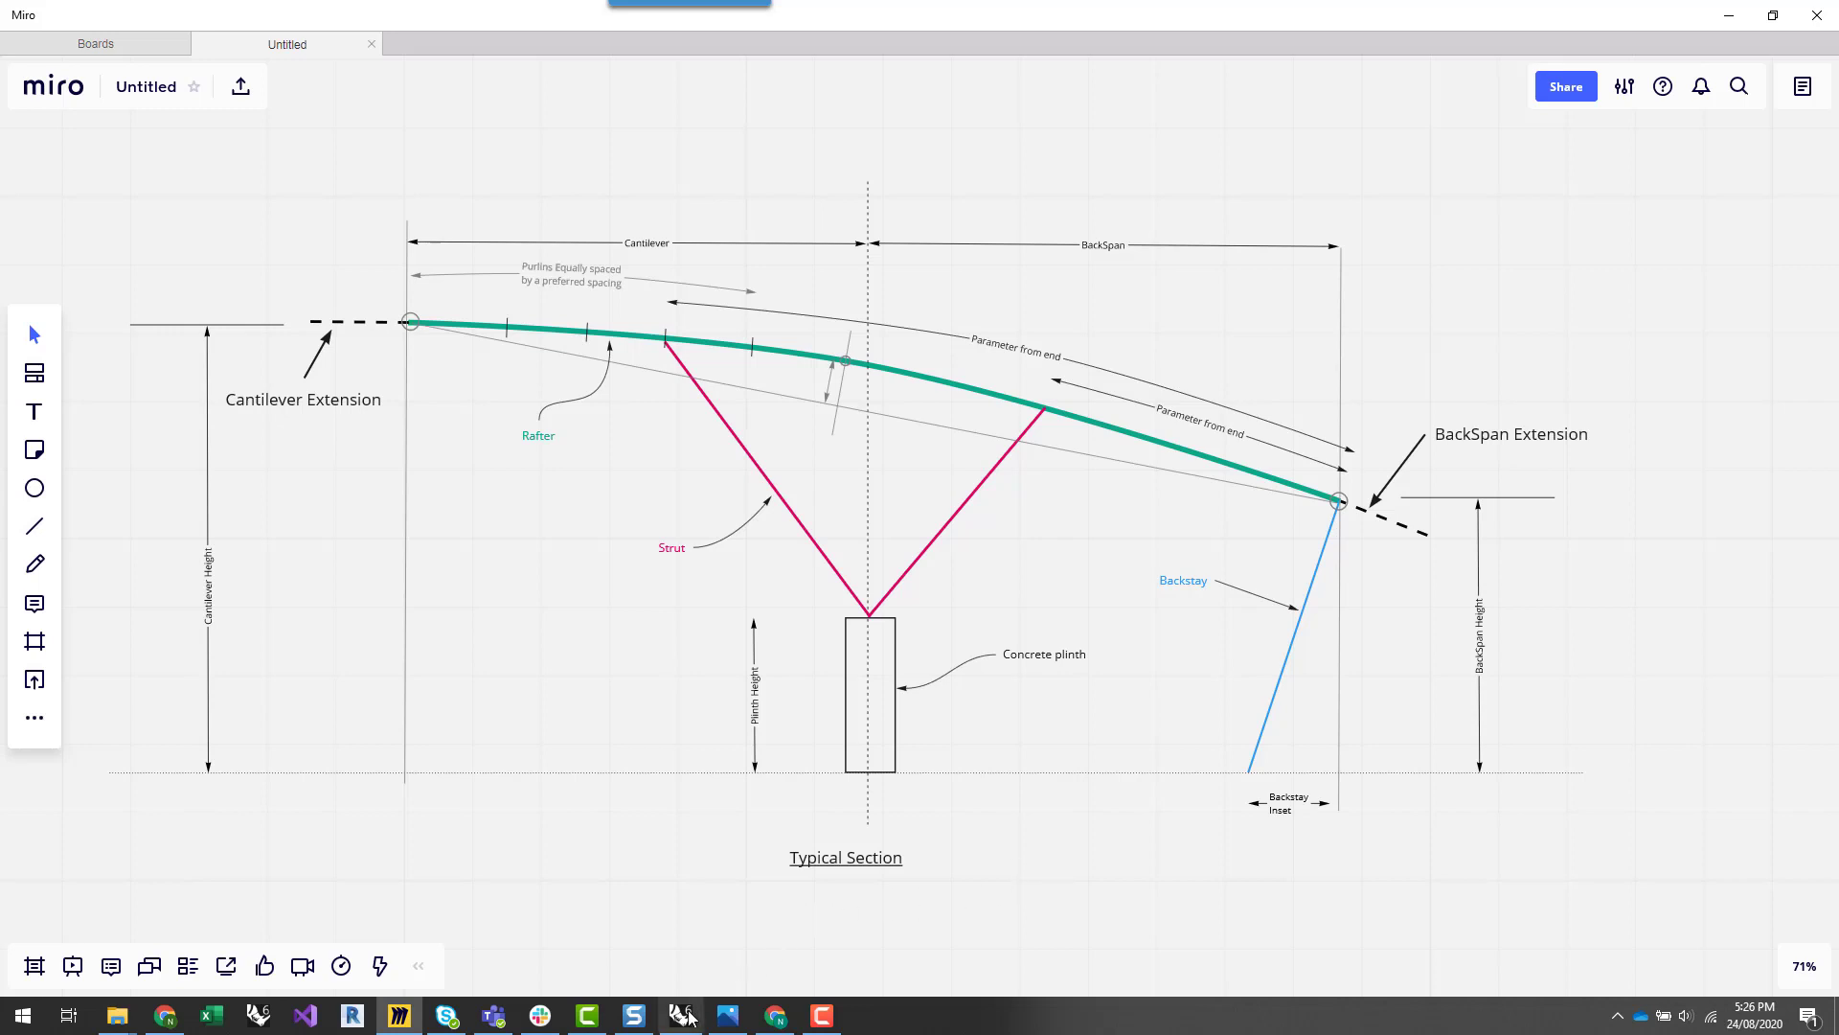
Step: Zoom out on the Miro board and pan to the Plan sketch with oval and bay grid
mouse_move(687, 1023)
scroll(953, 668, "down", 2)
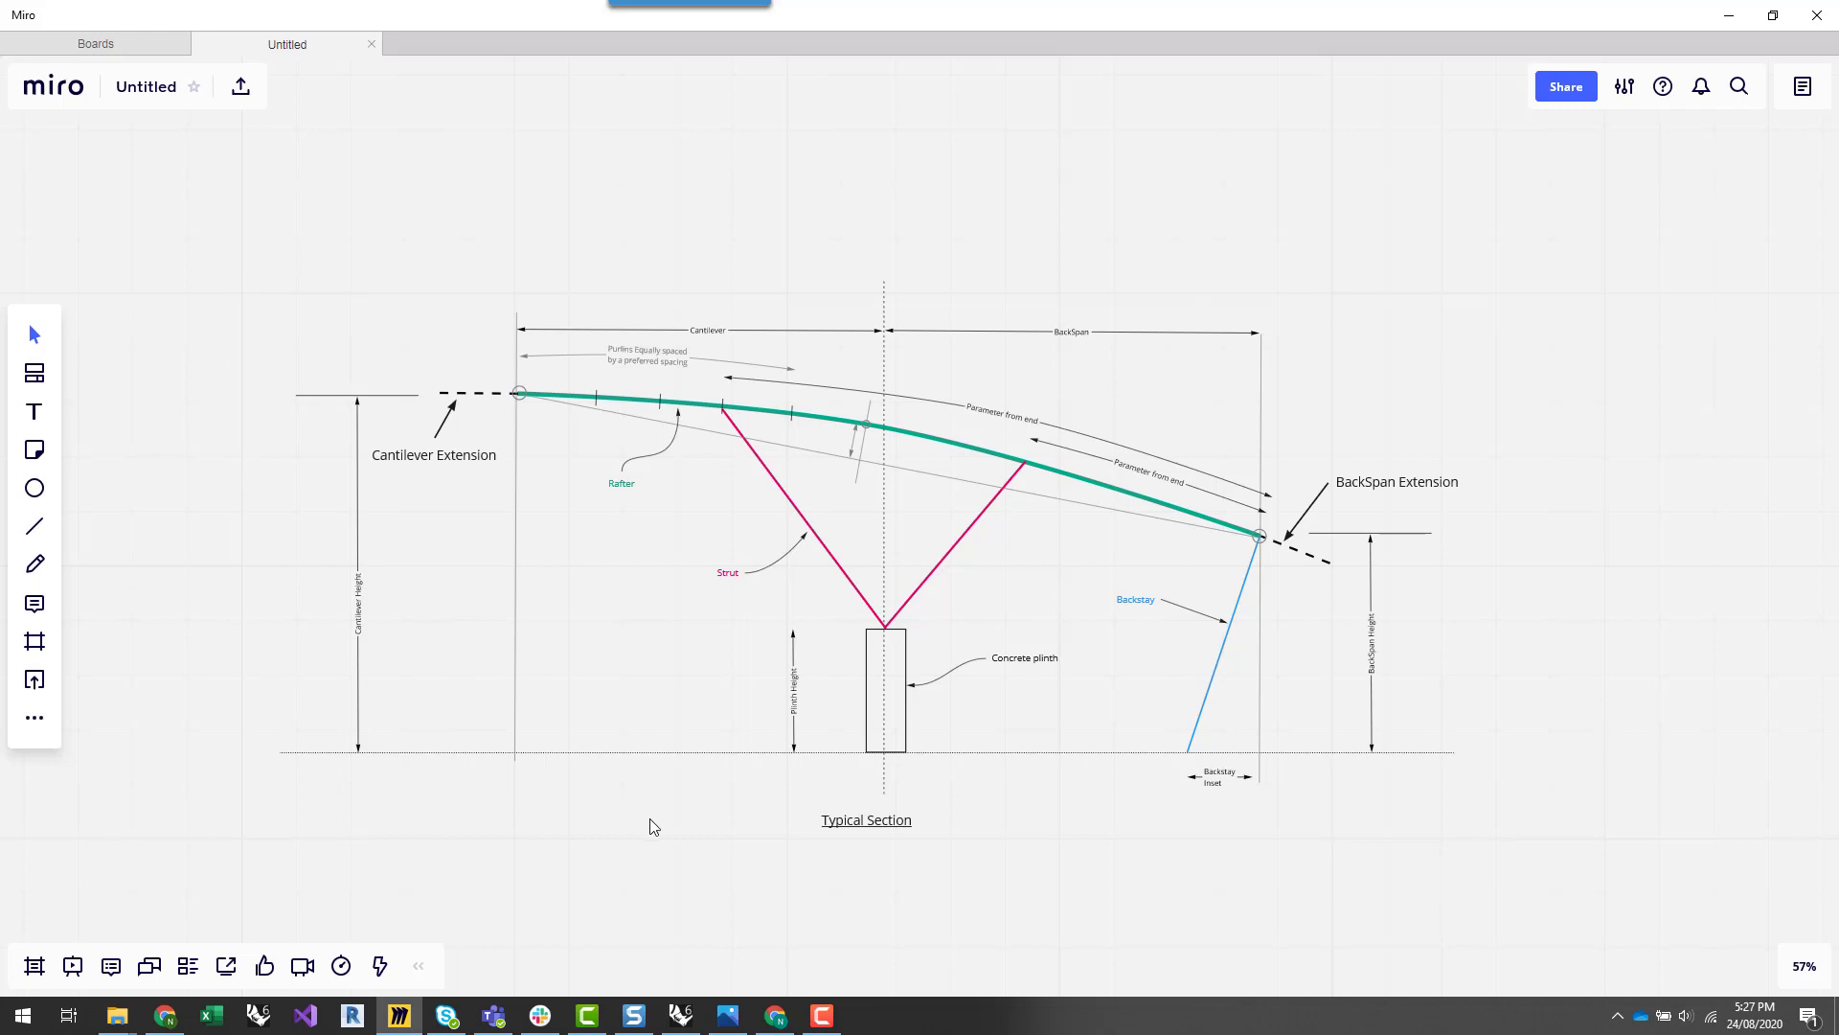
scroll(709, 831, "down", 5)
right_click_drag(1089, 275, 1059, 649)
scroll(982, 160, "up", 1)
scroll(980, 158, "up", 3)
scroll(1096, 359, "up", 4)
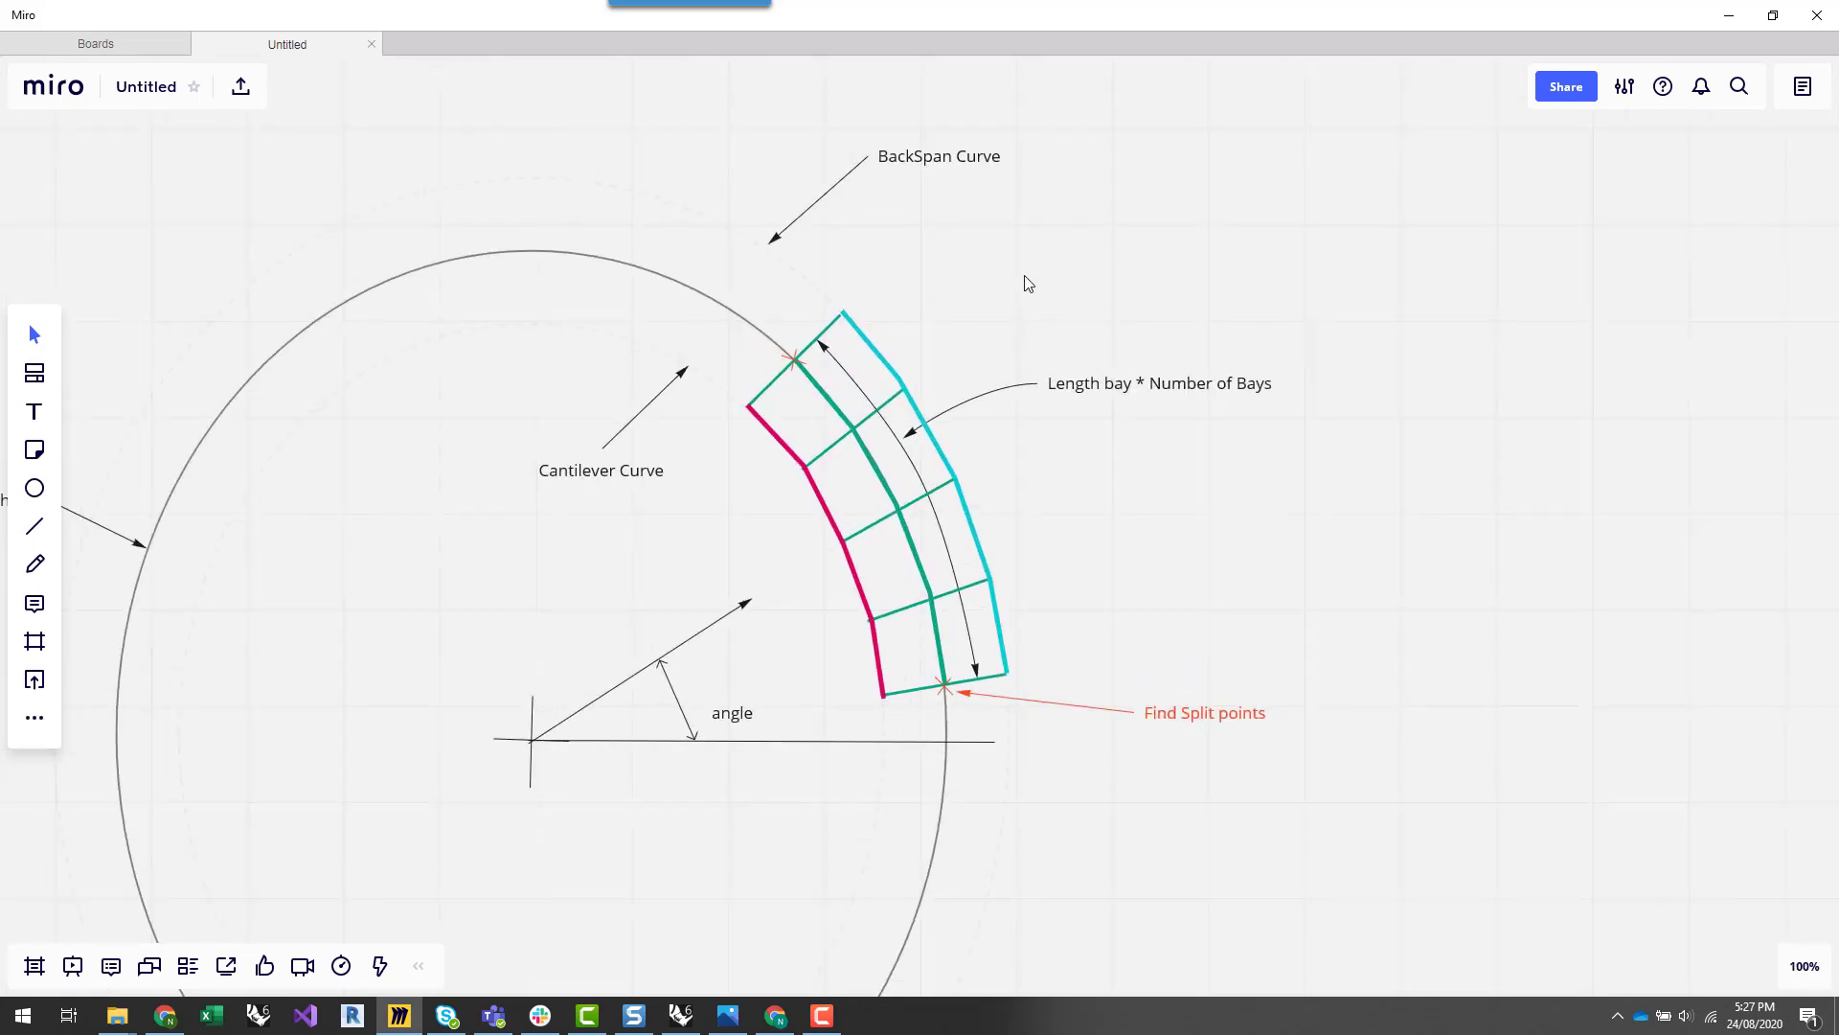
right_click_drag(1047, 284, 1275, 306)
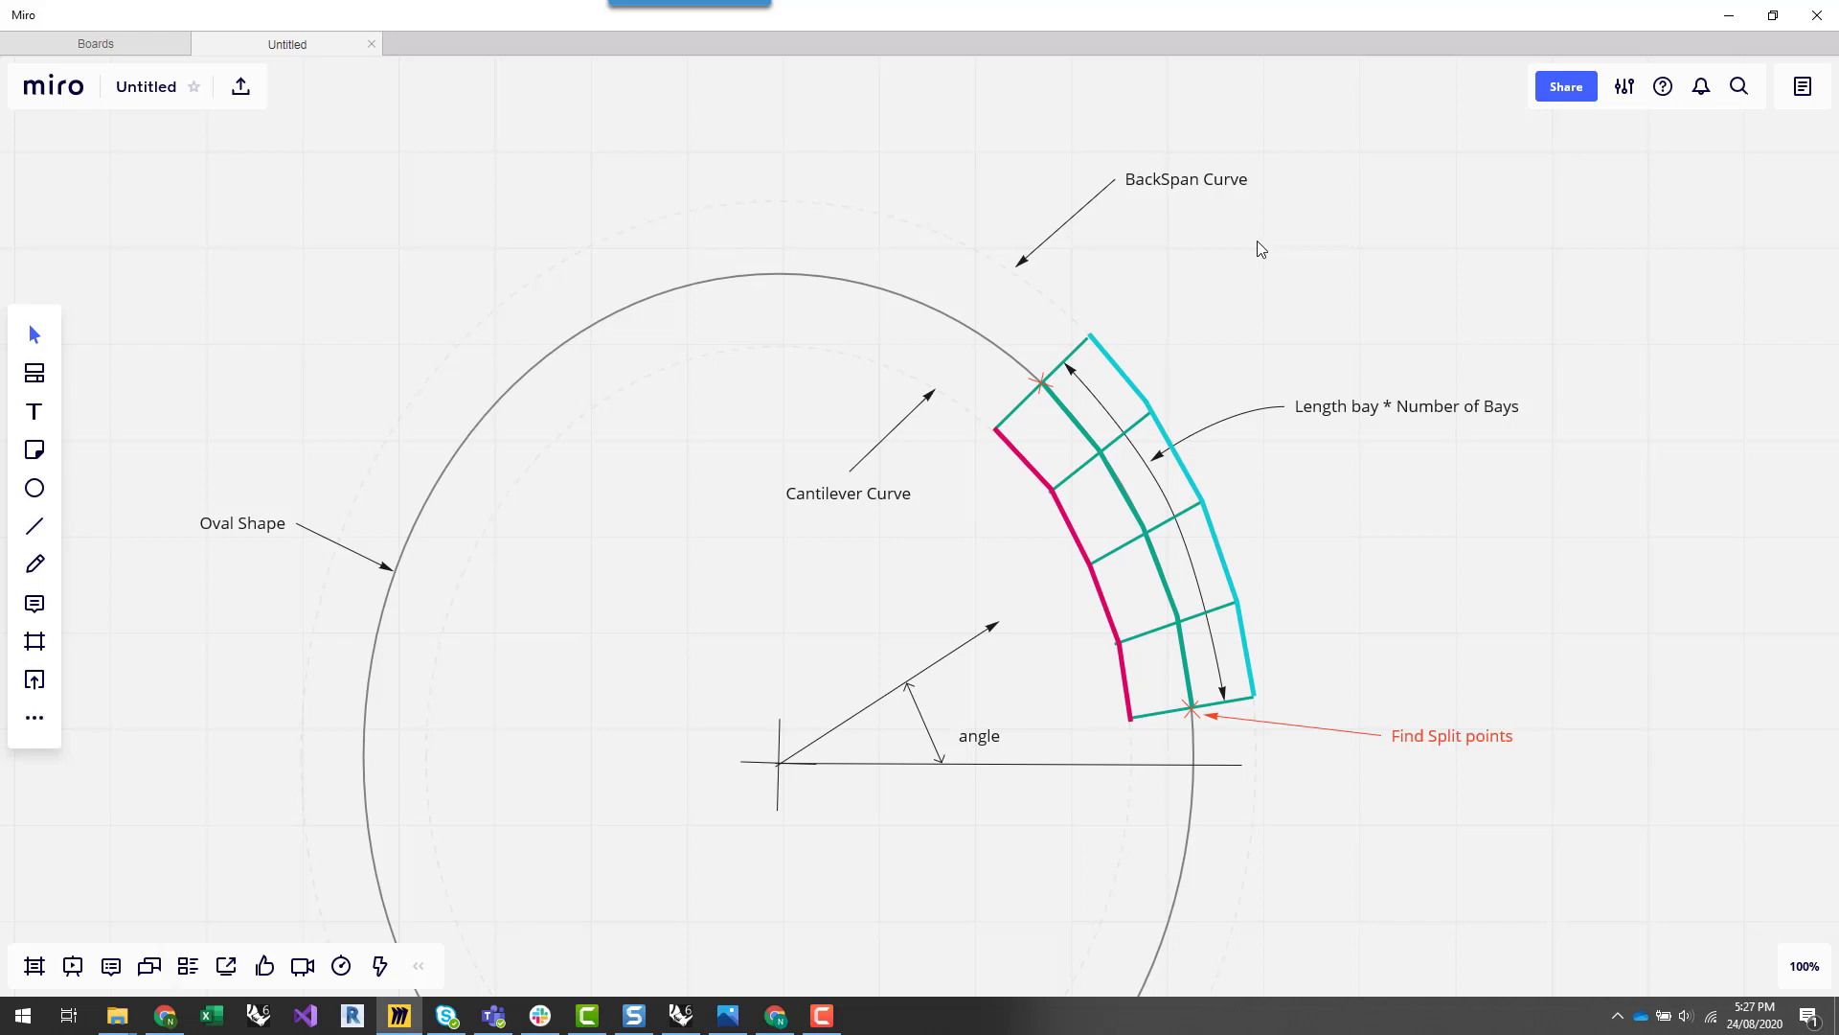
scroll(1258, 257, "down", 3)
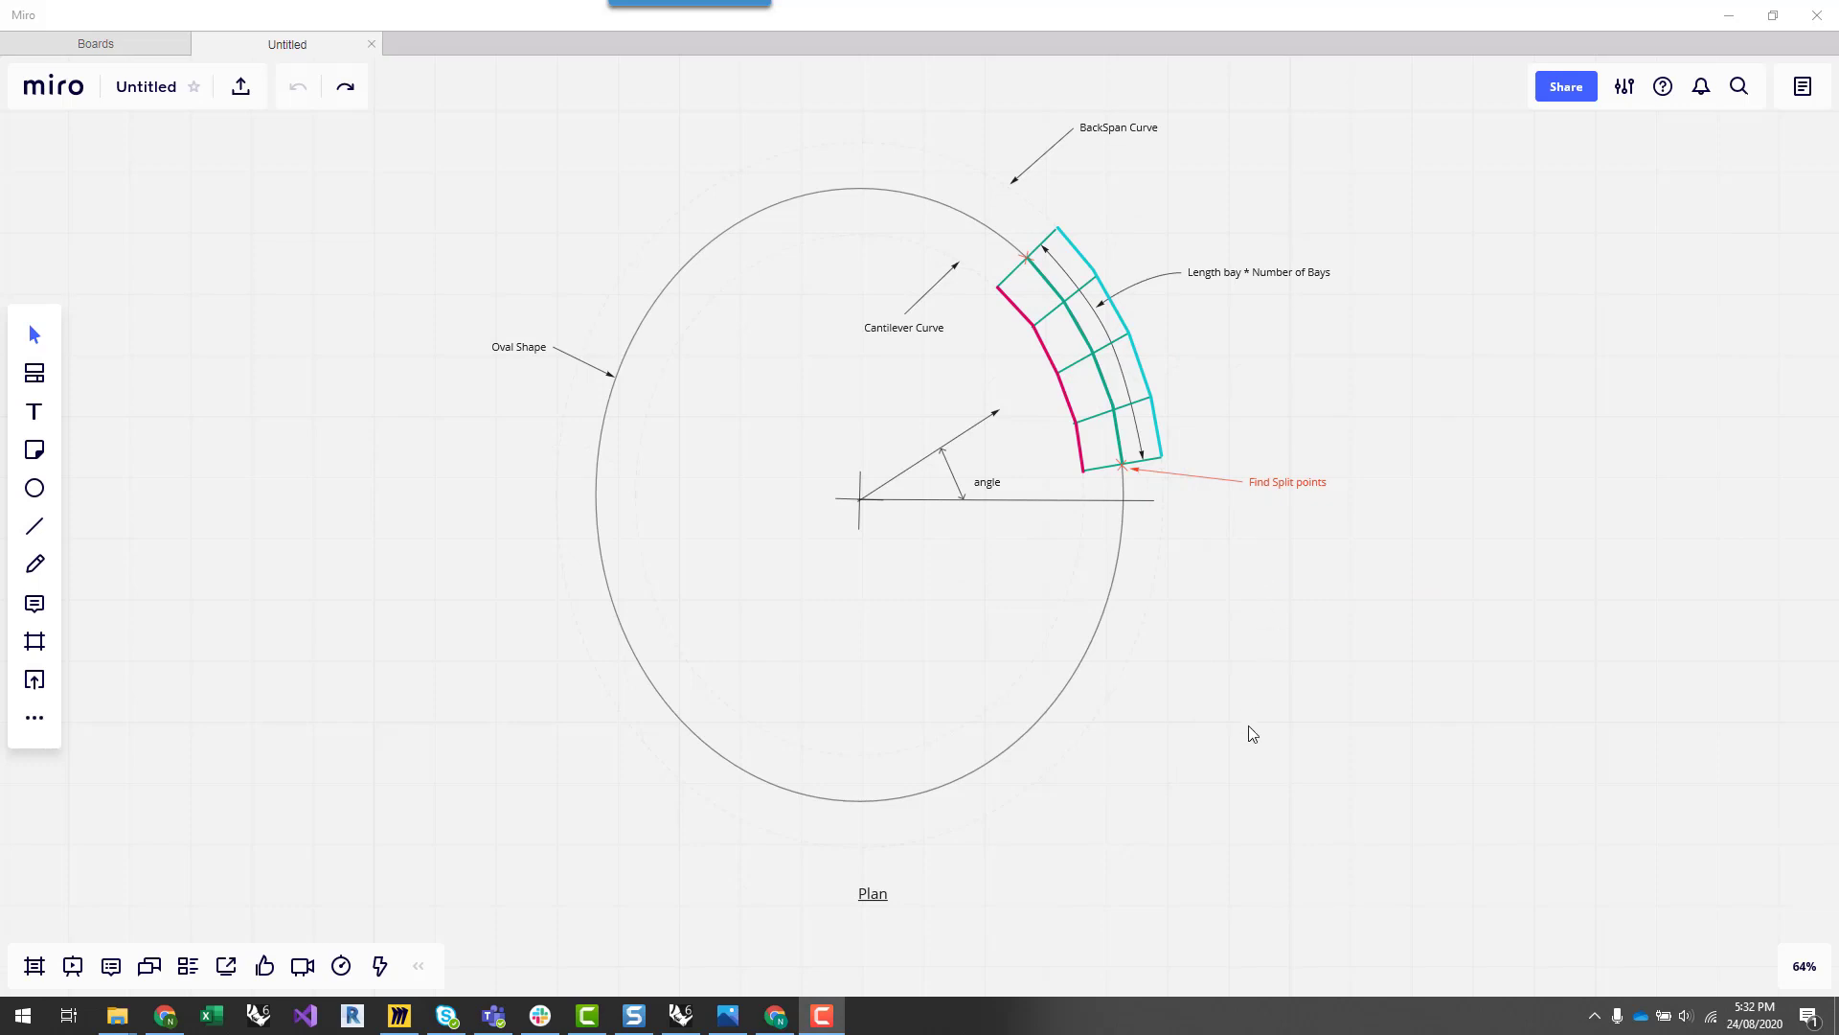
Step: Scroll past the Plan to the Typical Section showing rafter, strut, backstay and concrete plinth
scroll(1243, 703, "down", 5)
scroll(1203, 378, "down", 2, "ctrl")
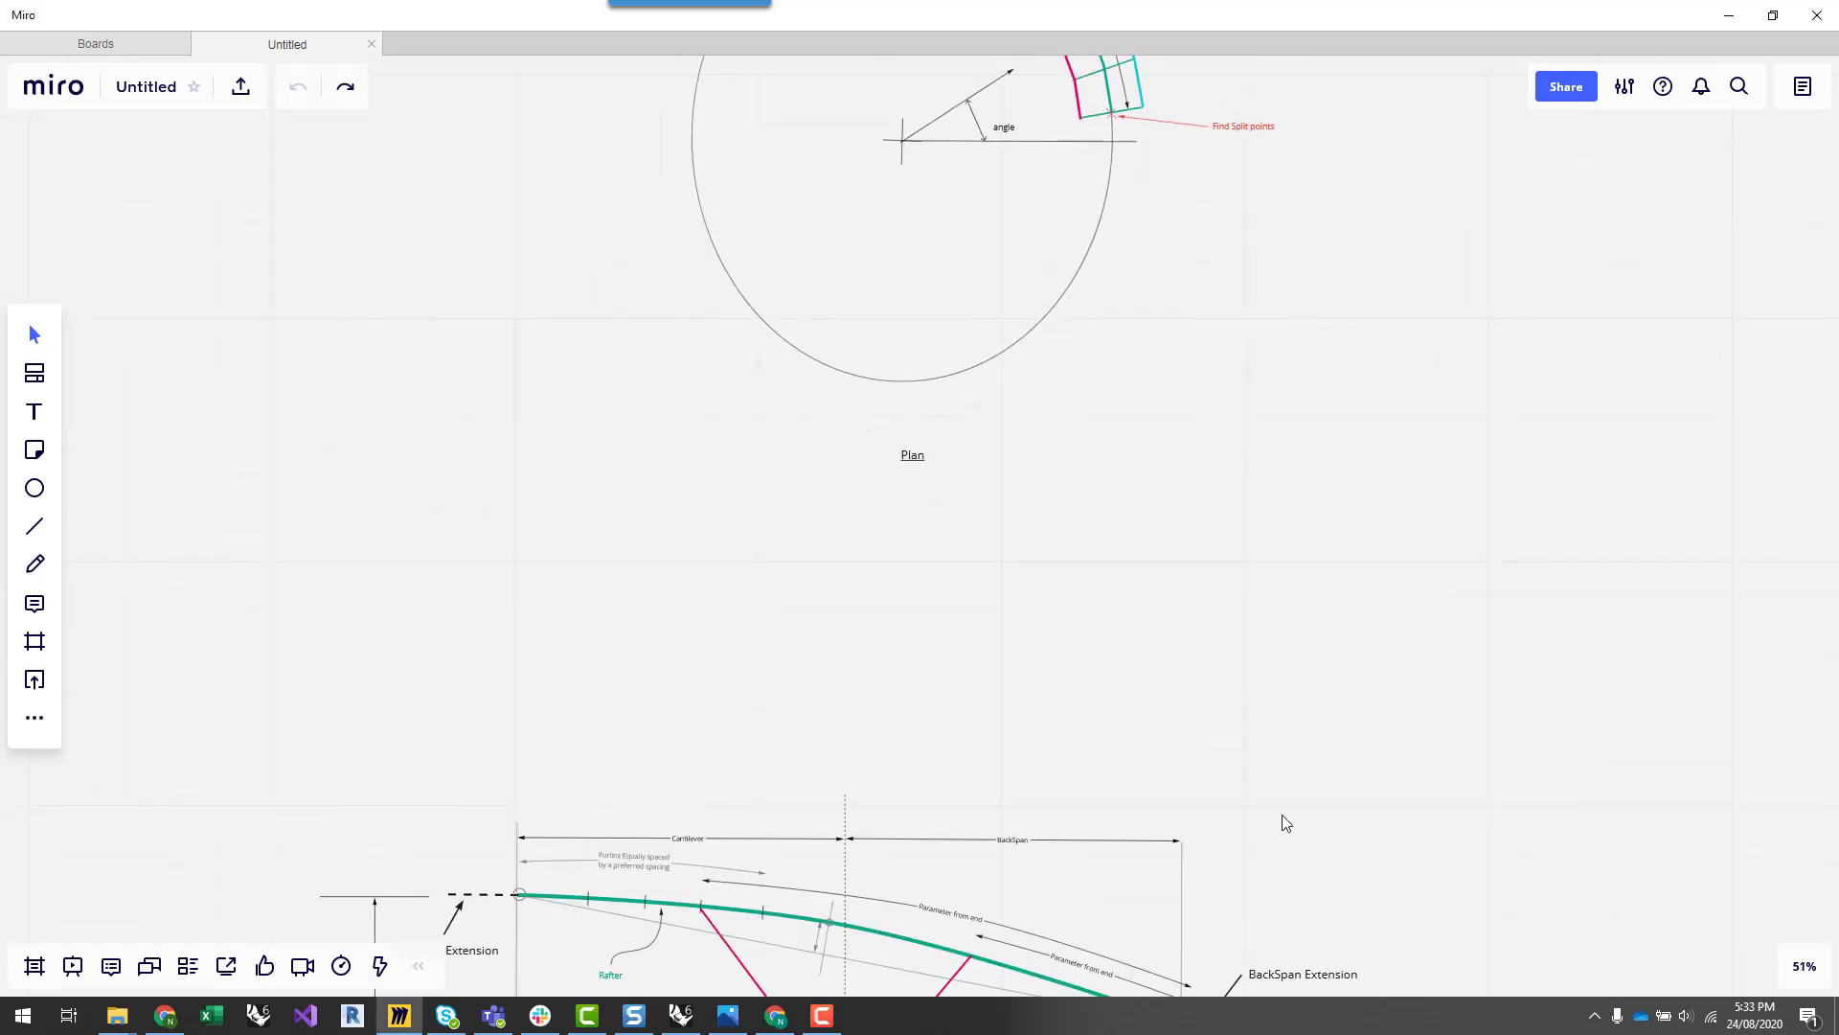
scroll(1285, 821, "down", 5)
scroll(961, 502, "up", 2, "ctrl")
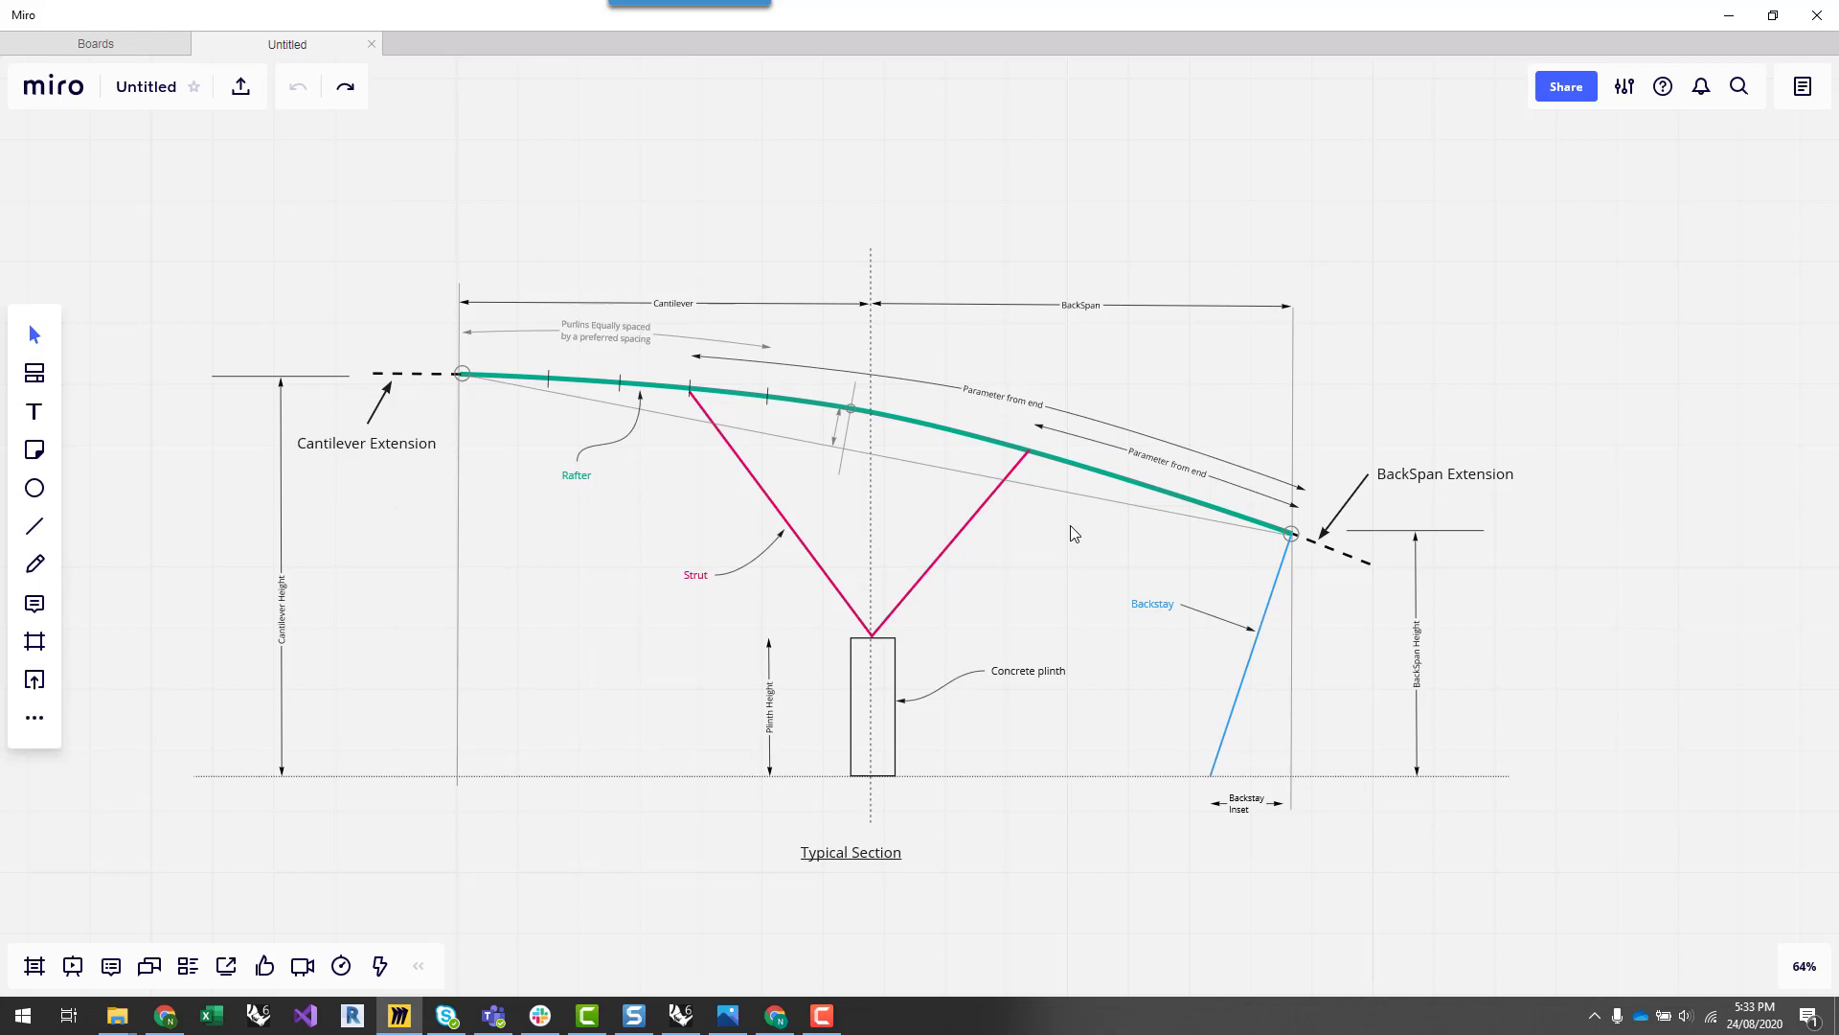
Step: Switch back to Rhino with the red steel awning frame and Grasshopper definition
left_click(680, 1014)
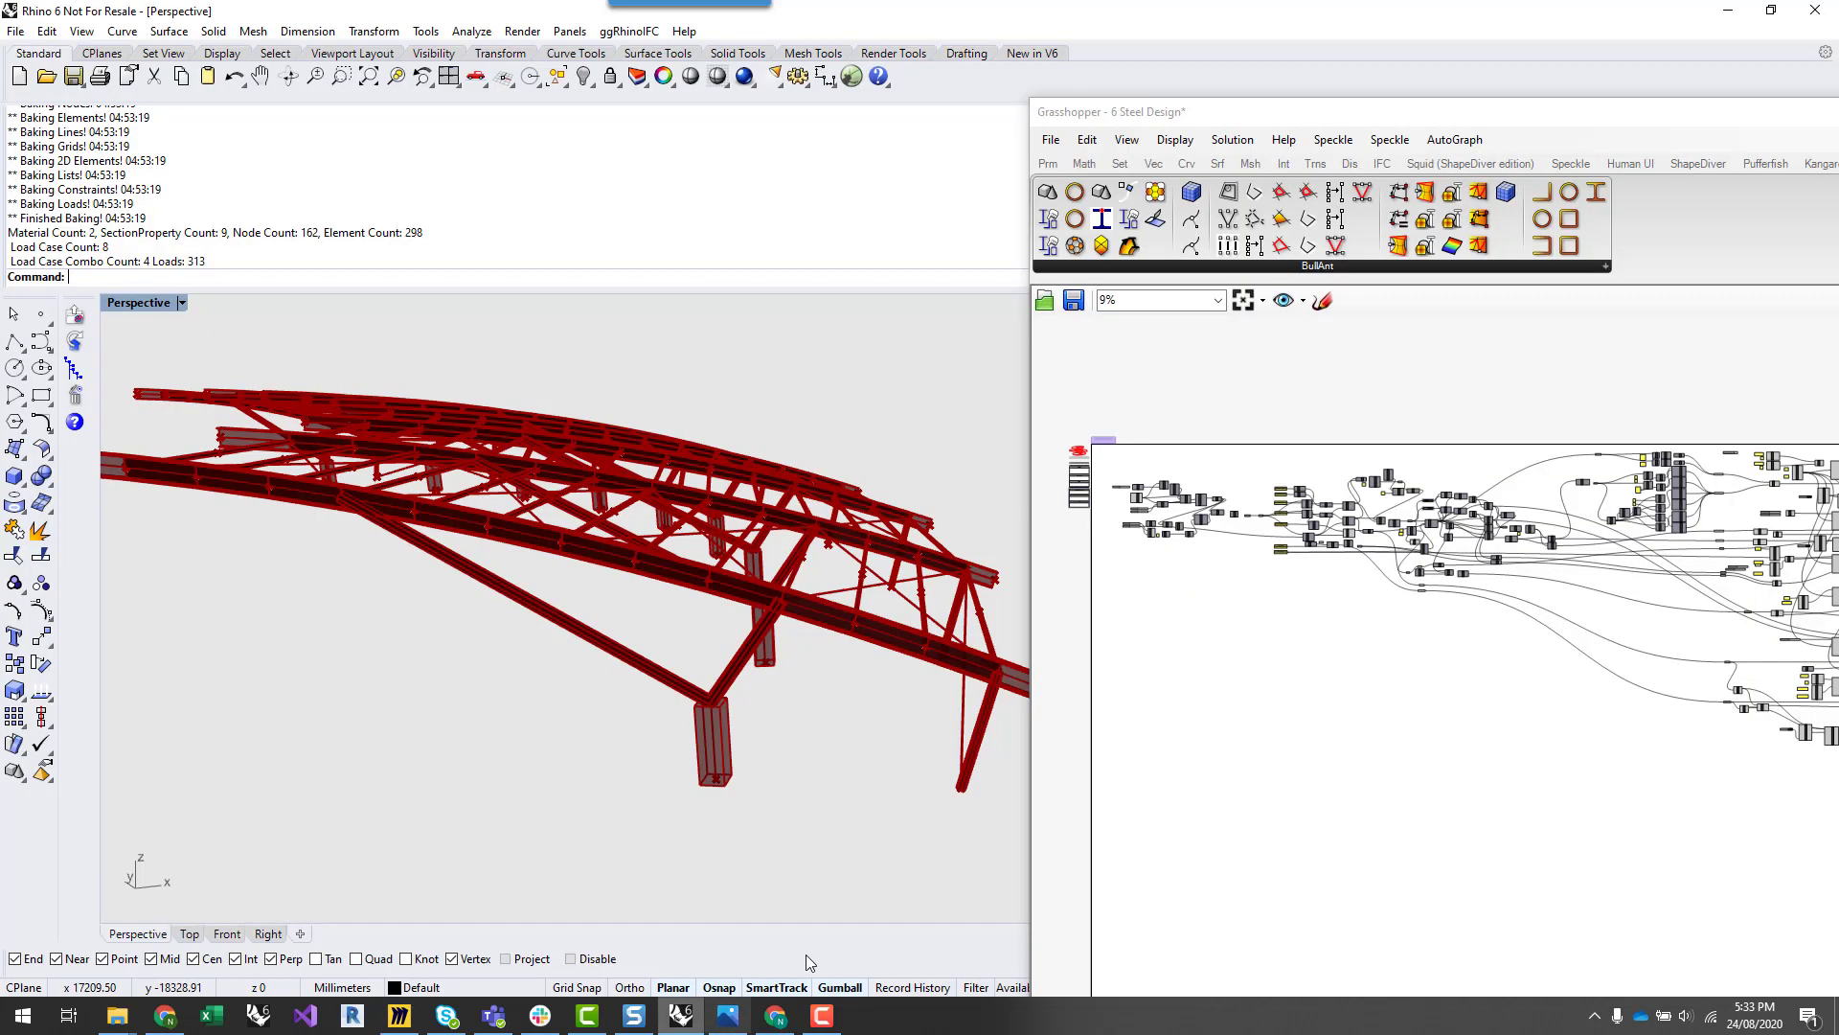